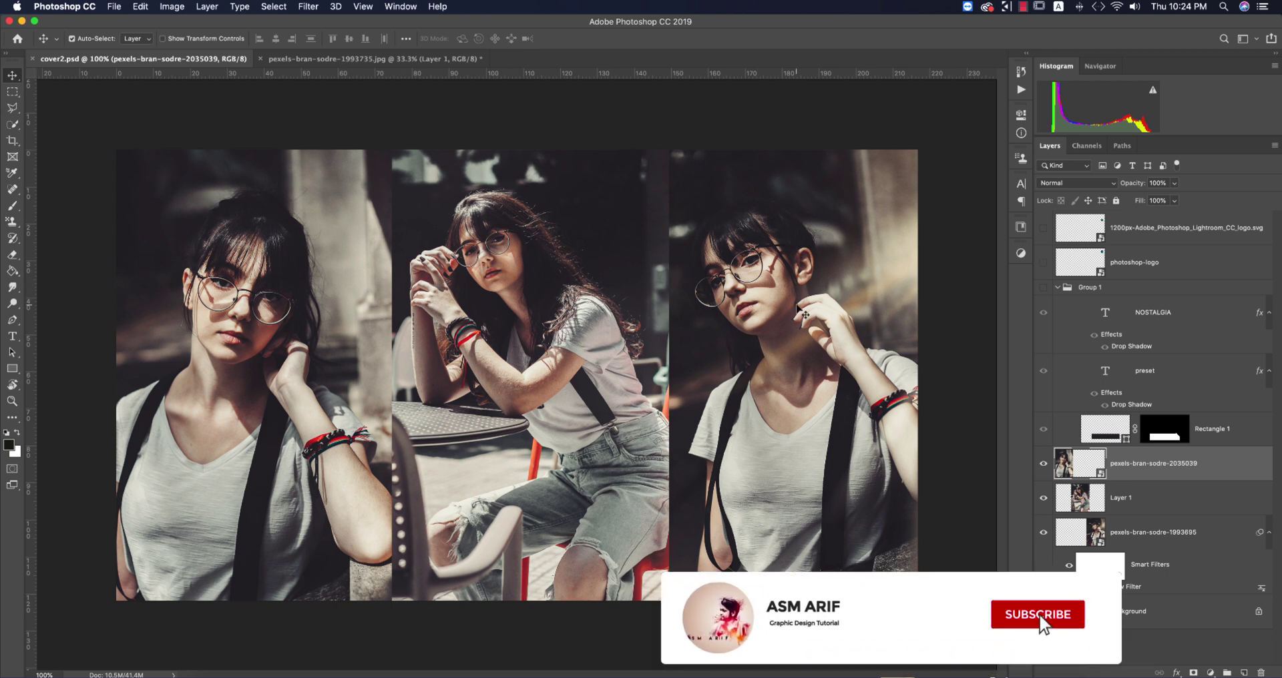
# In the pexels-bran-sodre-1993735.jpg document, delete Layer 1 and duplicate the background layer
pyautogui.click(332, 58)
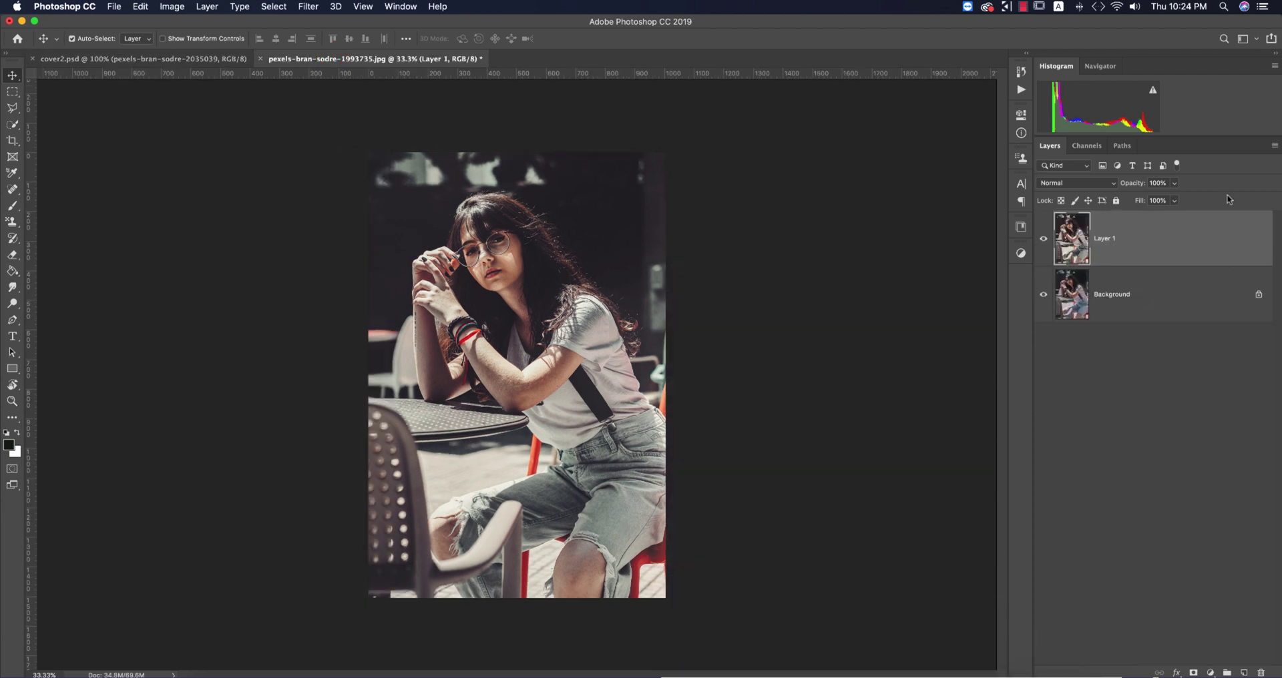
pyautogui.press('Delete')
pyautogui.press('super+j')
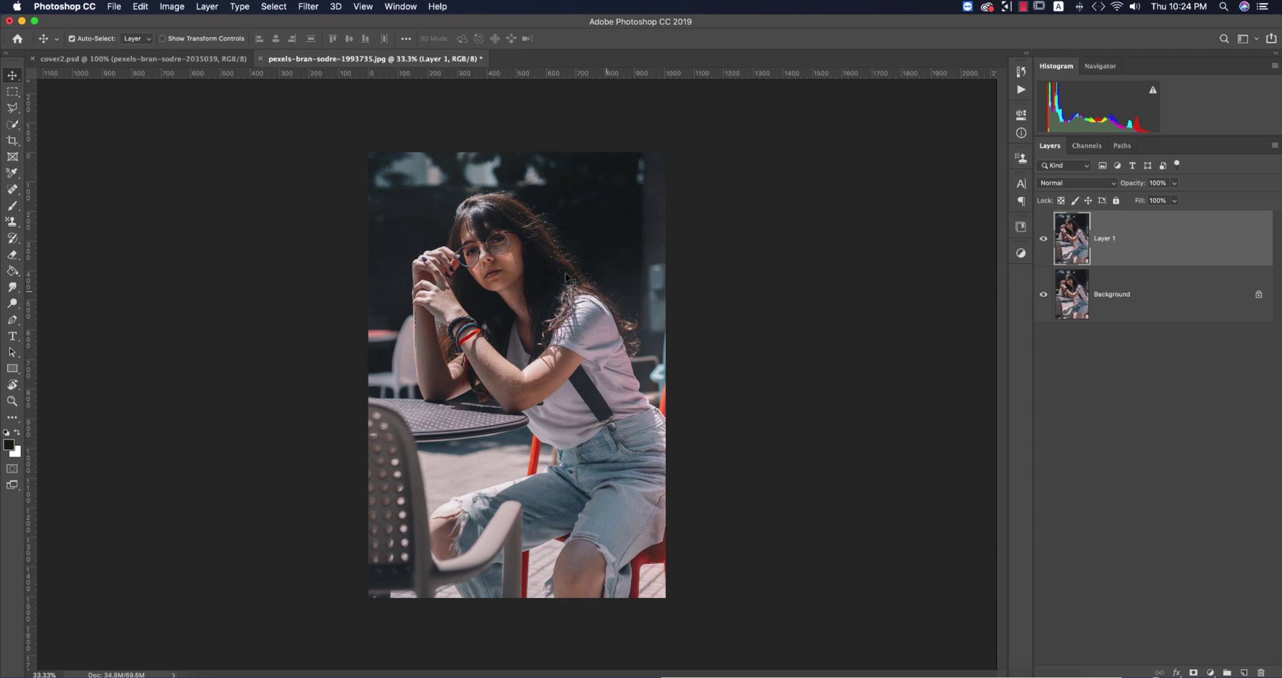
pyautogui.click(114, 6)
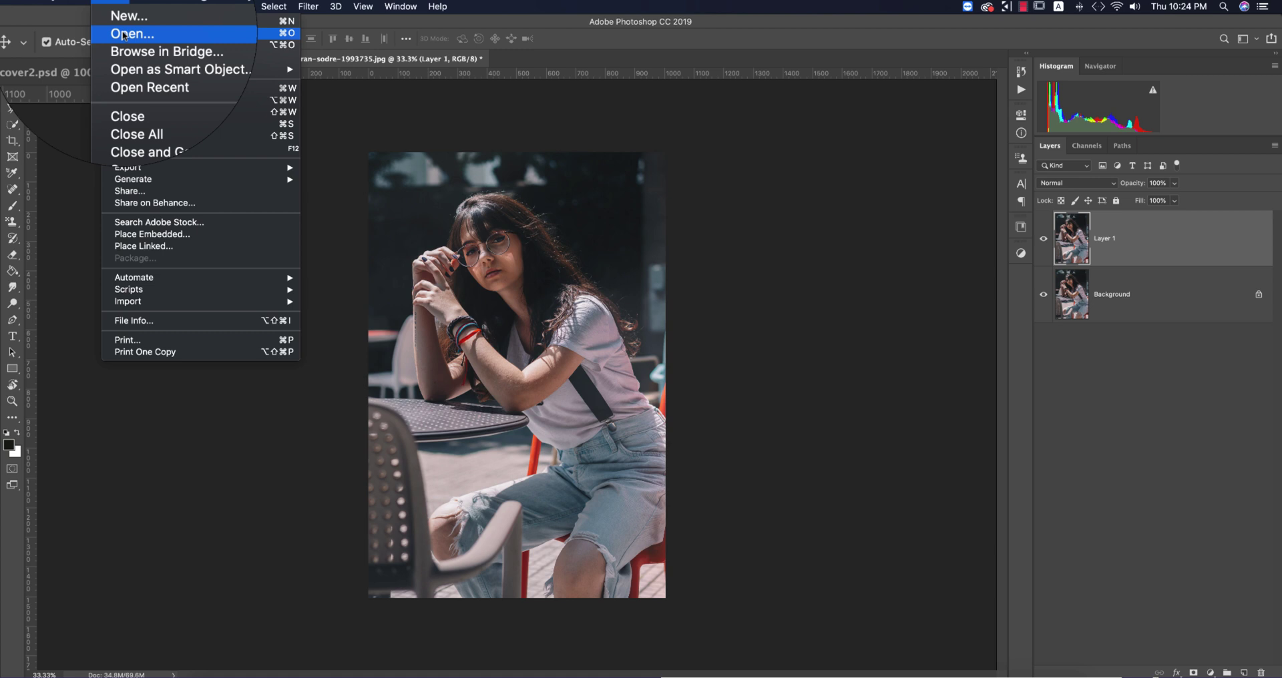
pyautogui.click(773, 307)
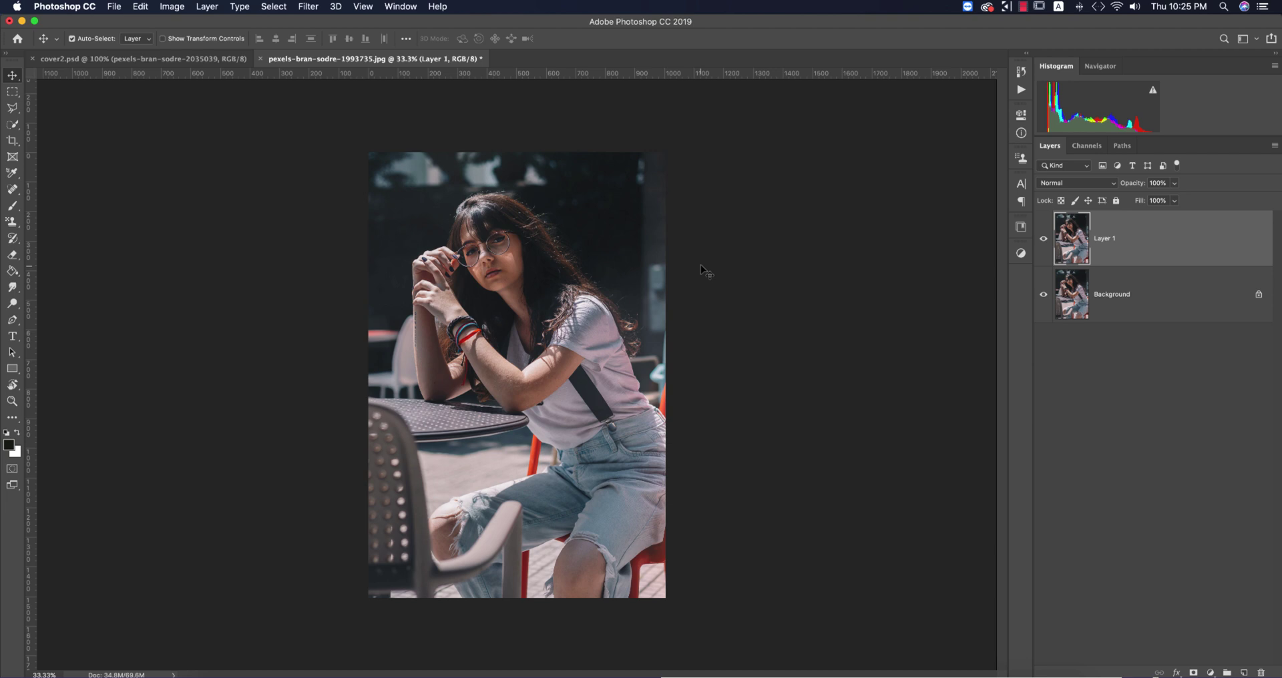
# Open the Camera Raw filter on the duplicated layer and load the Nostalgia.xmp settings file
pyautogui.click(308, 6)
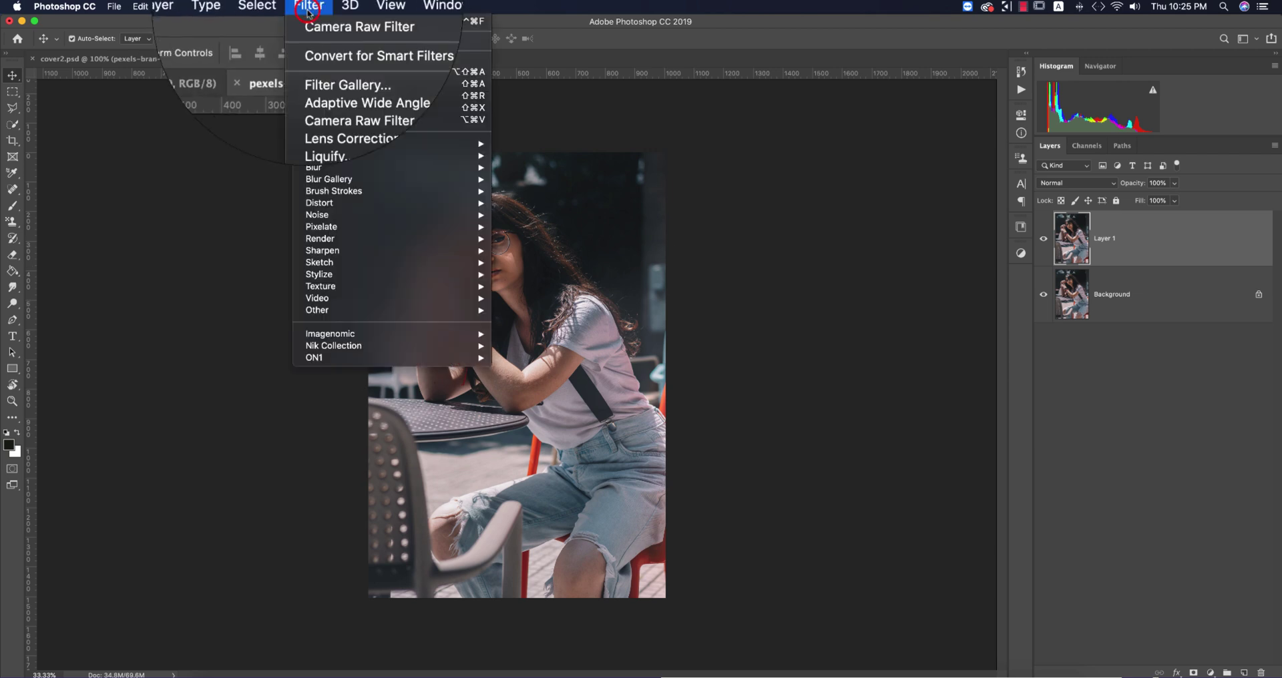
pyautogui.click(327, 85)
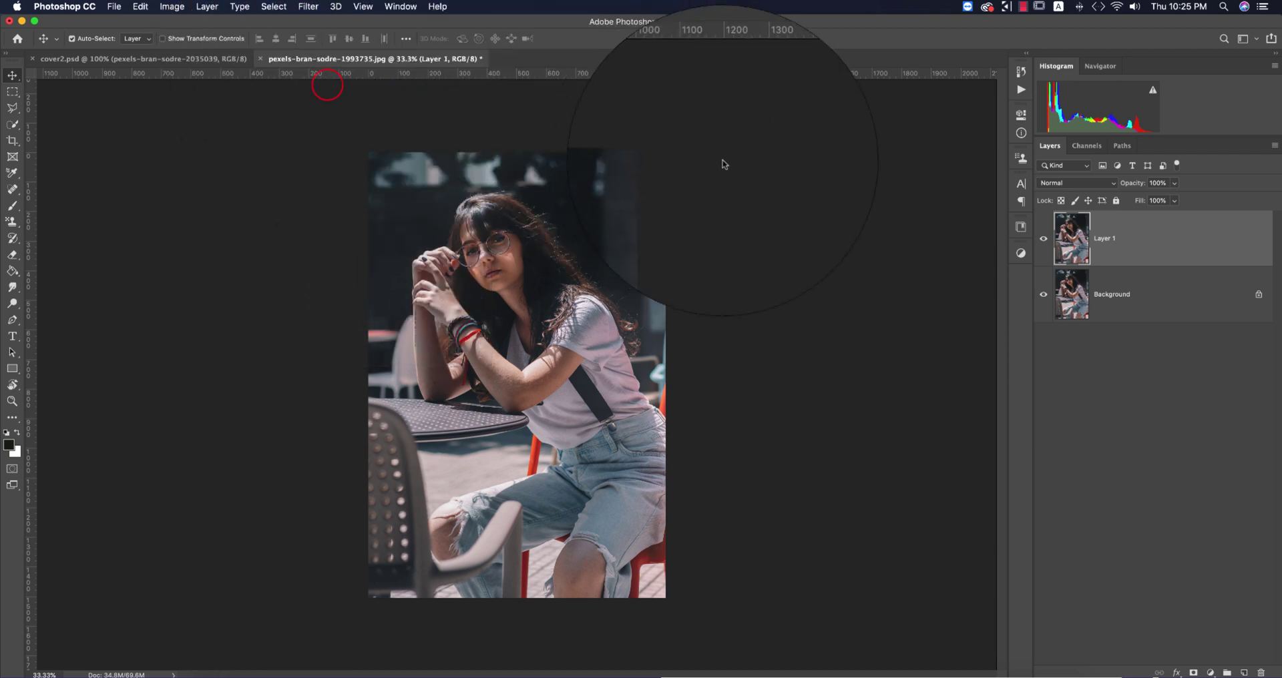
pyautogui.click(1268, 211)
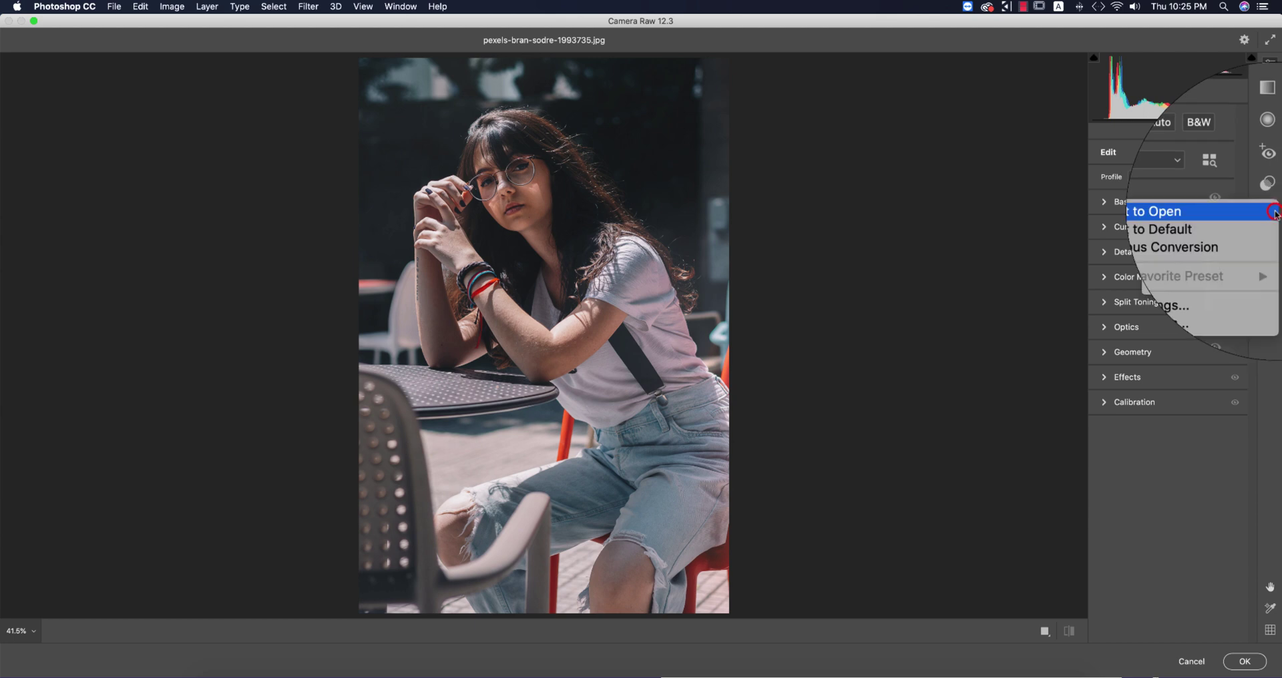
pyautogui.click(1201, 275)
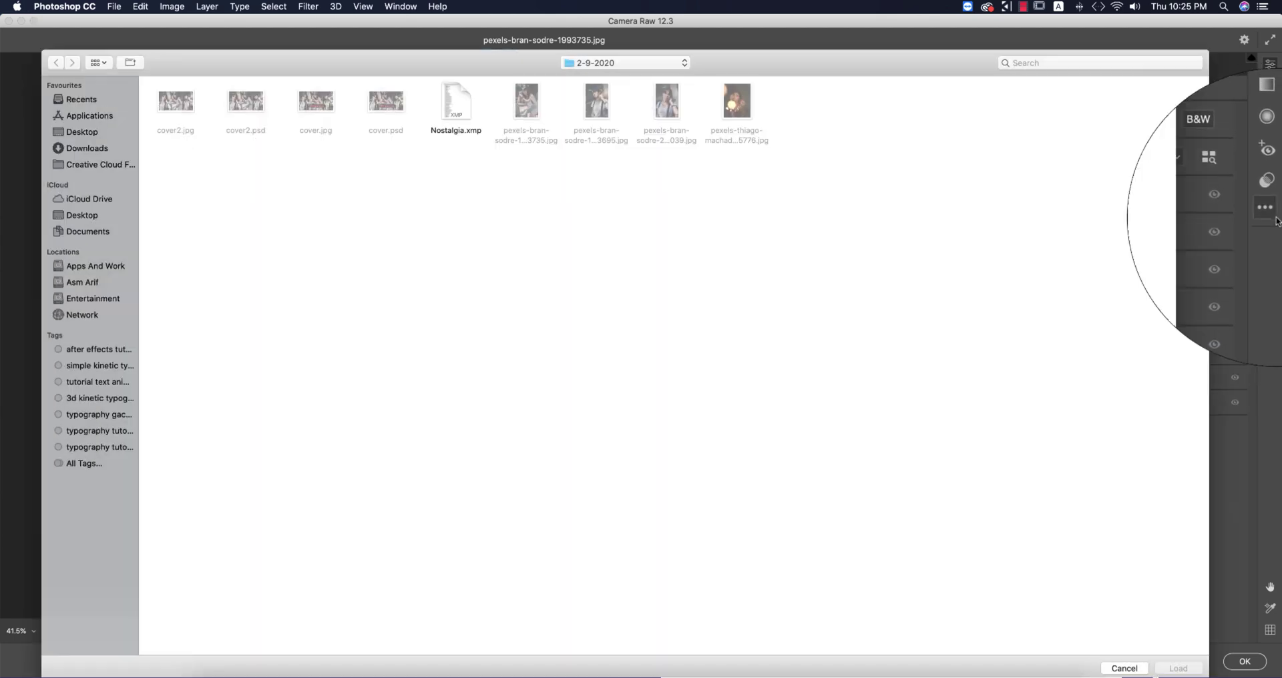
pyautogui.click(454, 115)
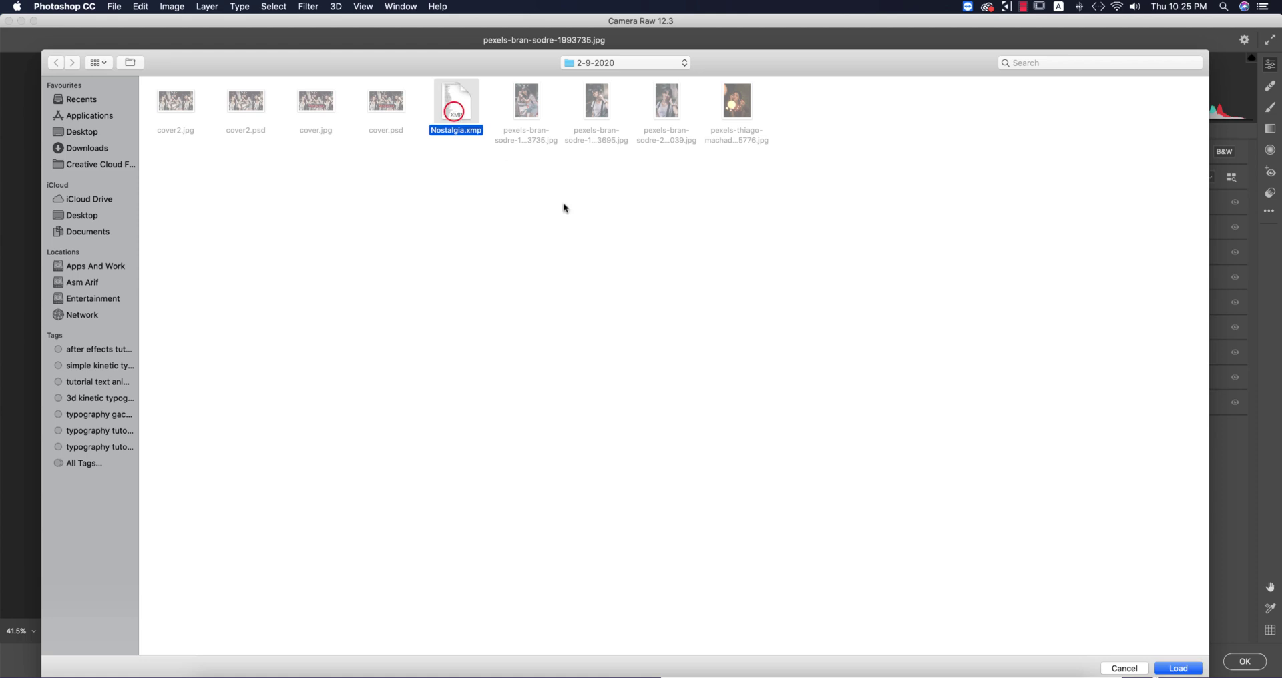
pyautogui.click(1174, 668)
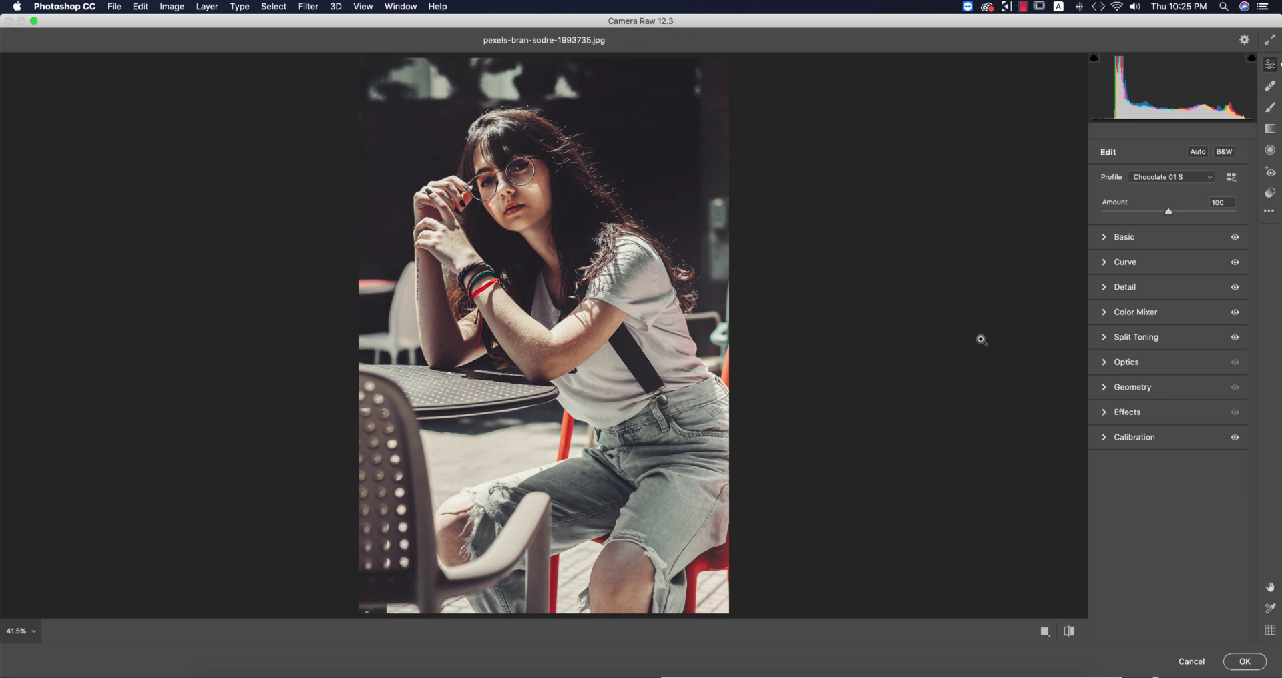
# Examine the loaded preset's Basic adjustments, including exposure, highlights, whites, texture and vibrance
pyautogui.click(1106, 238)
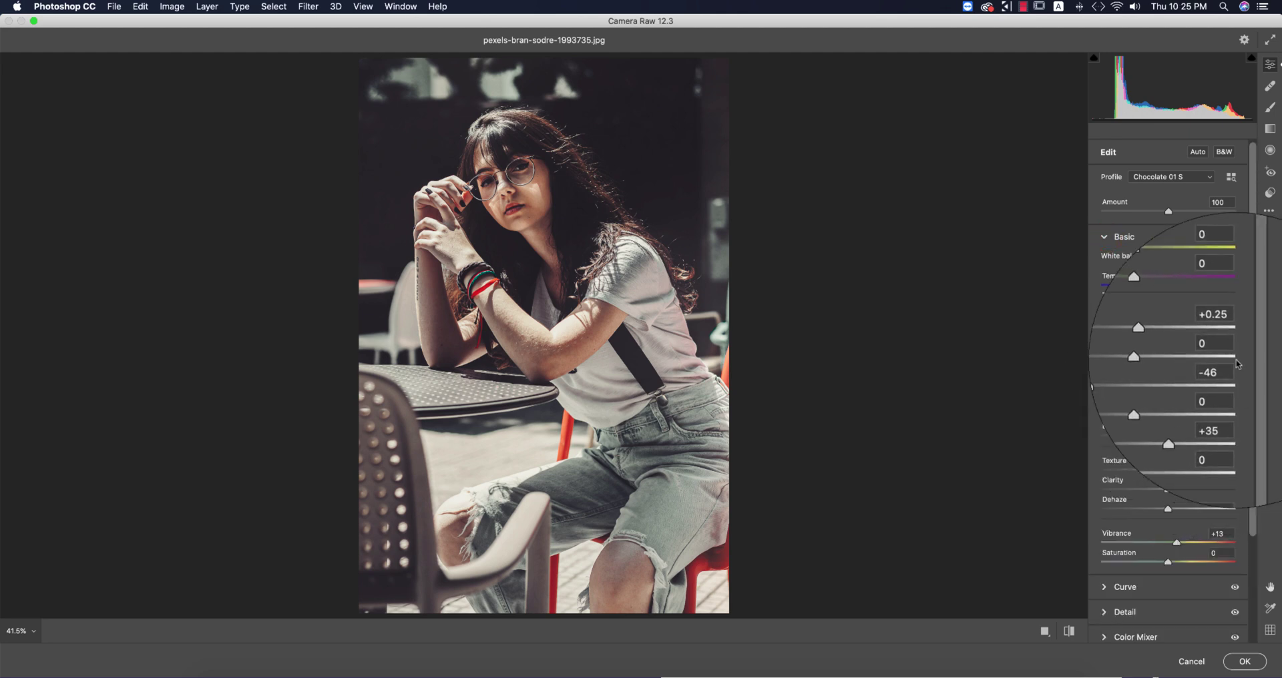
pyautogui.click(1230, 332)
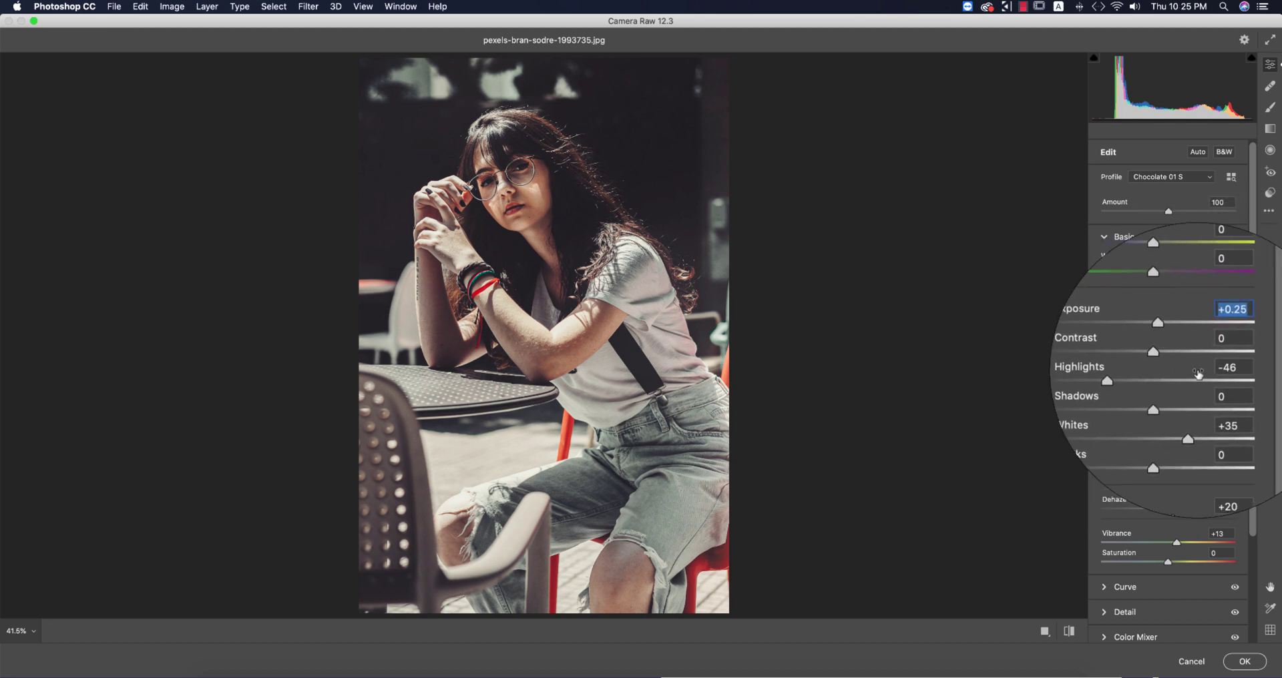
pyautogui.click(1219, 364)
pyautogui.click(1232, 406)
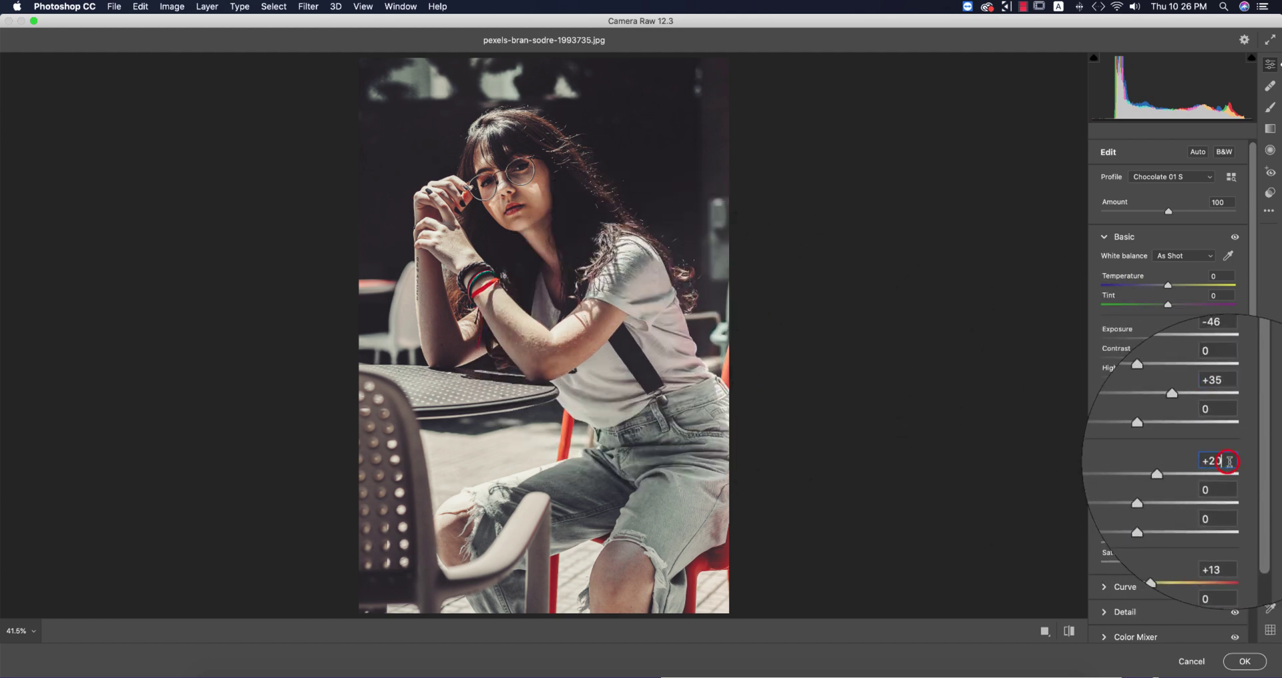
pyautogui.scroll(-5, 1227, 462)
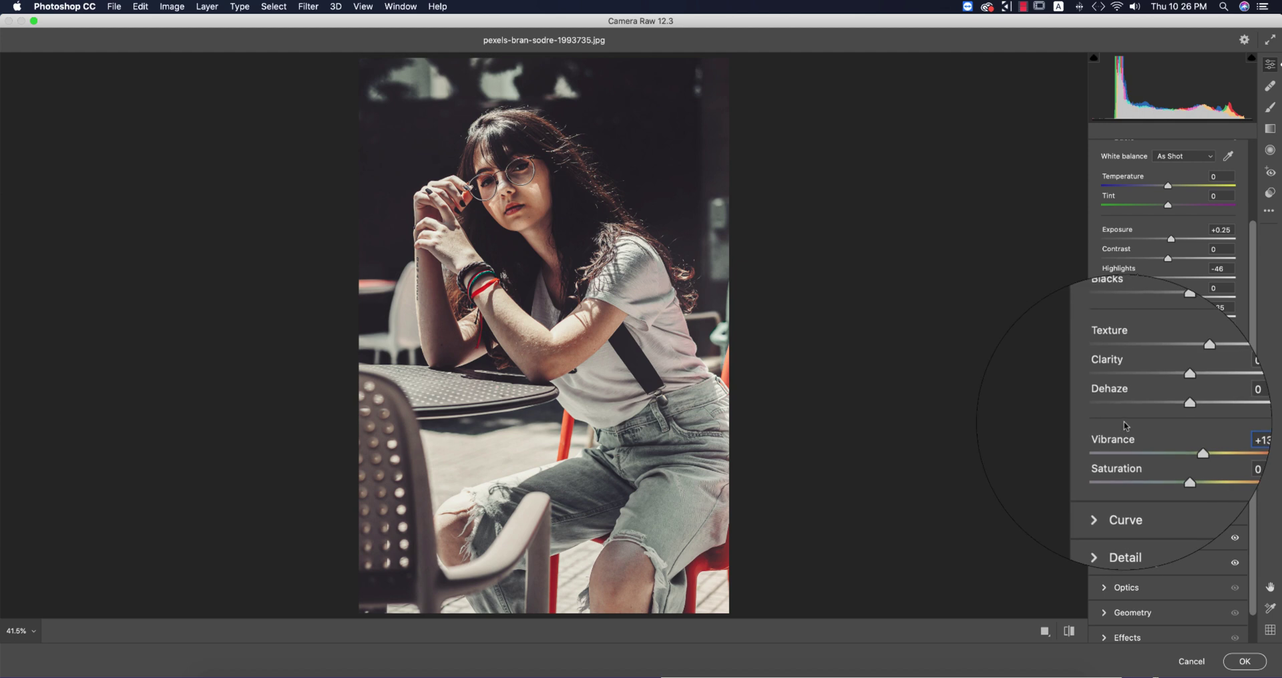
pyautogui.scroll(5, 1202, 401)
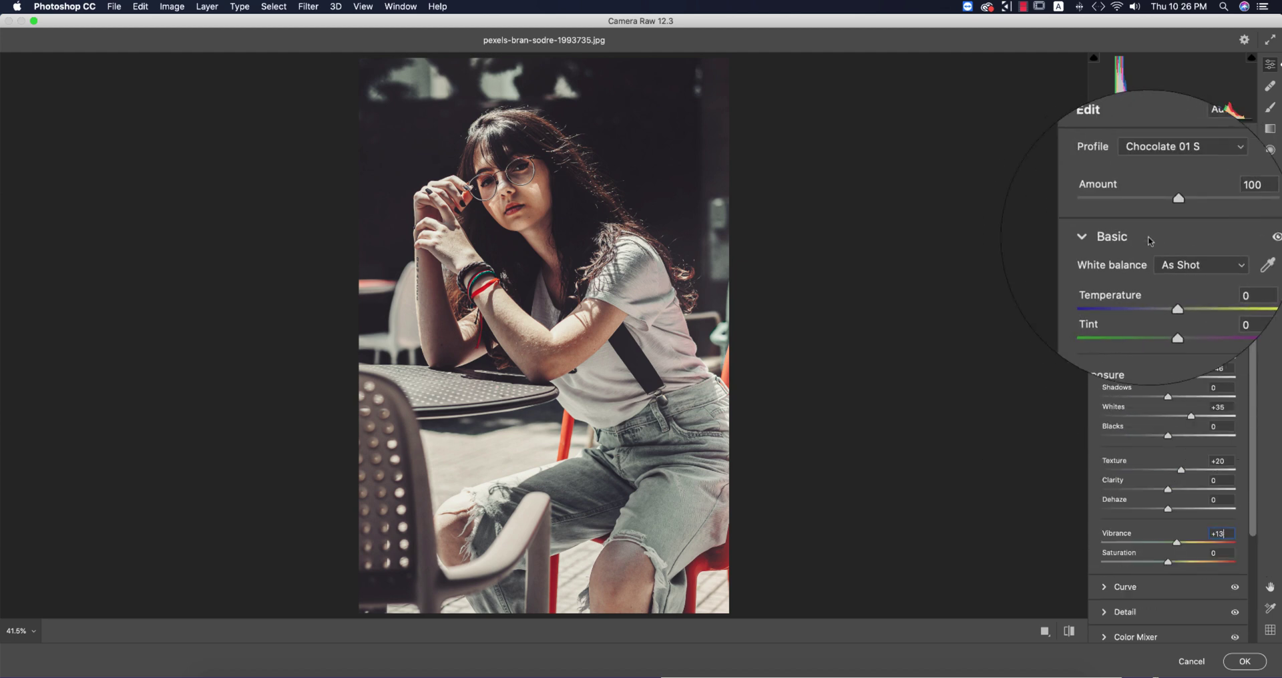
pyautogui.click(1103, 237)
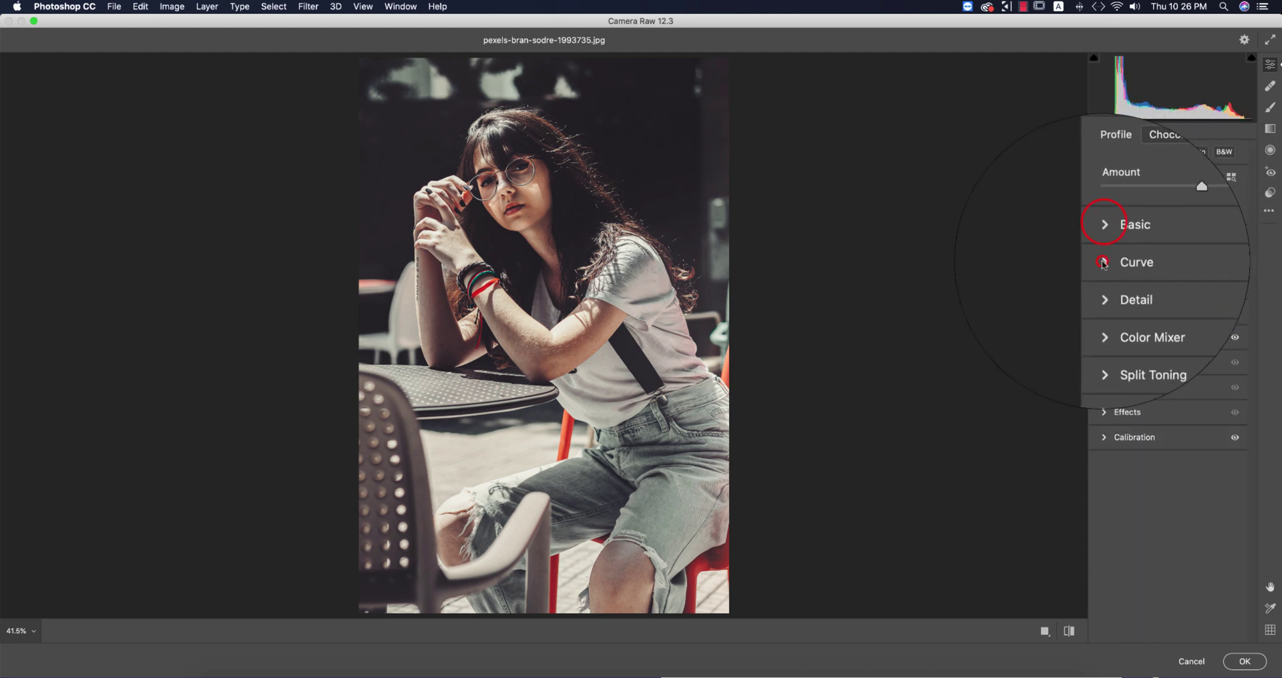
# Try lowering the point curve's black point to the bottom corner of the graph, and undo the change
pyautogui.click(1103, 256)
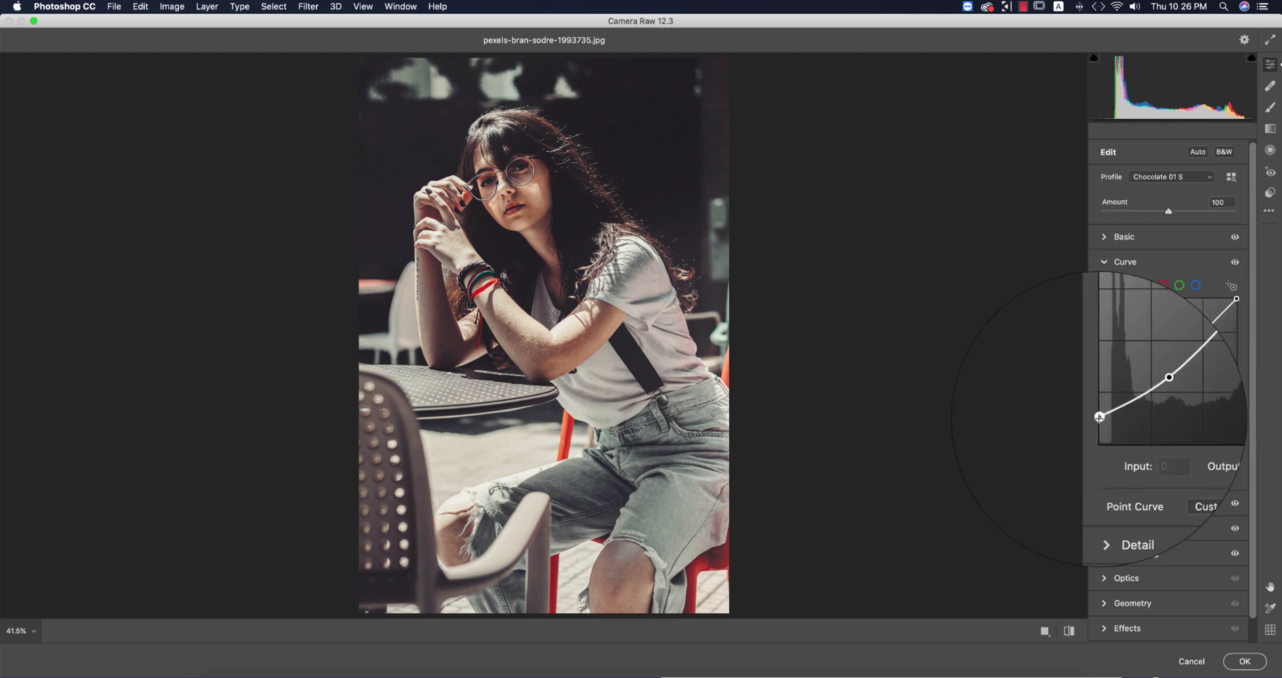
pyautogui.moveTo(1099, 417); pyautogui.dragTo(1096, 441)
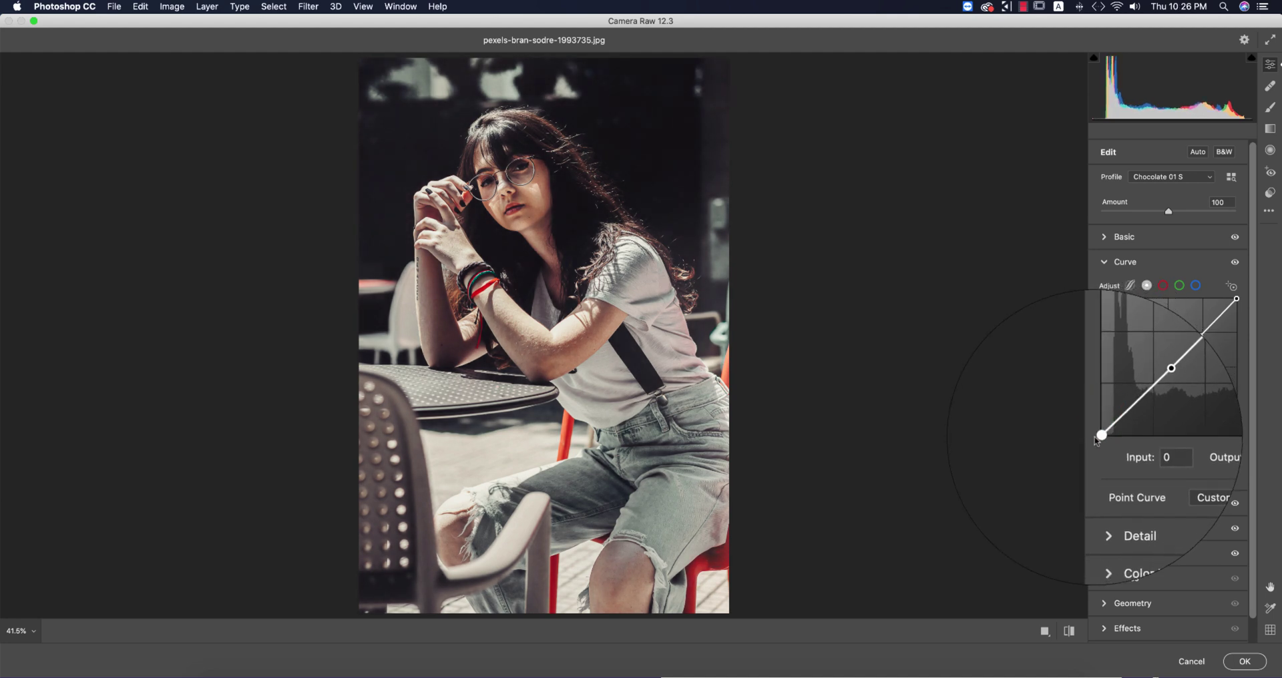
pyautogui.press('super+z')
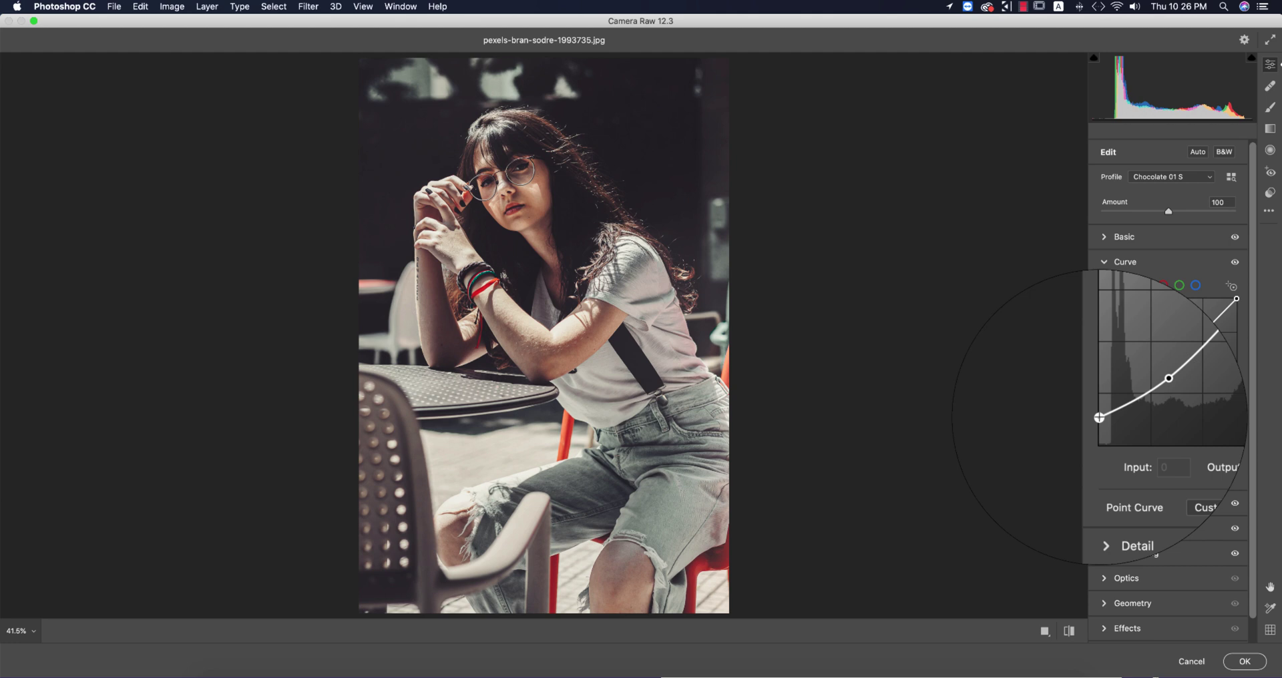
# Check the red, green and blue channel curves of the loaded preset
pyautogui.click(1163, 285)
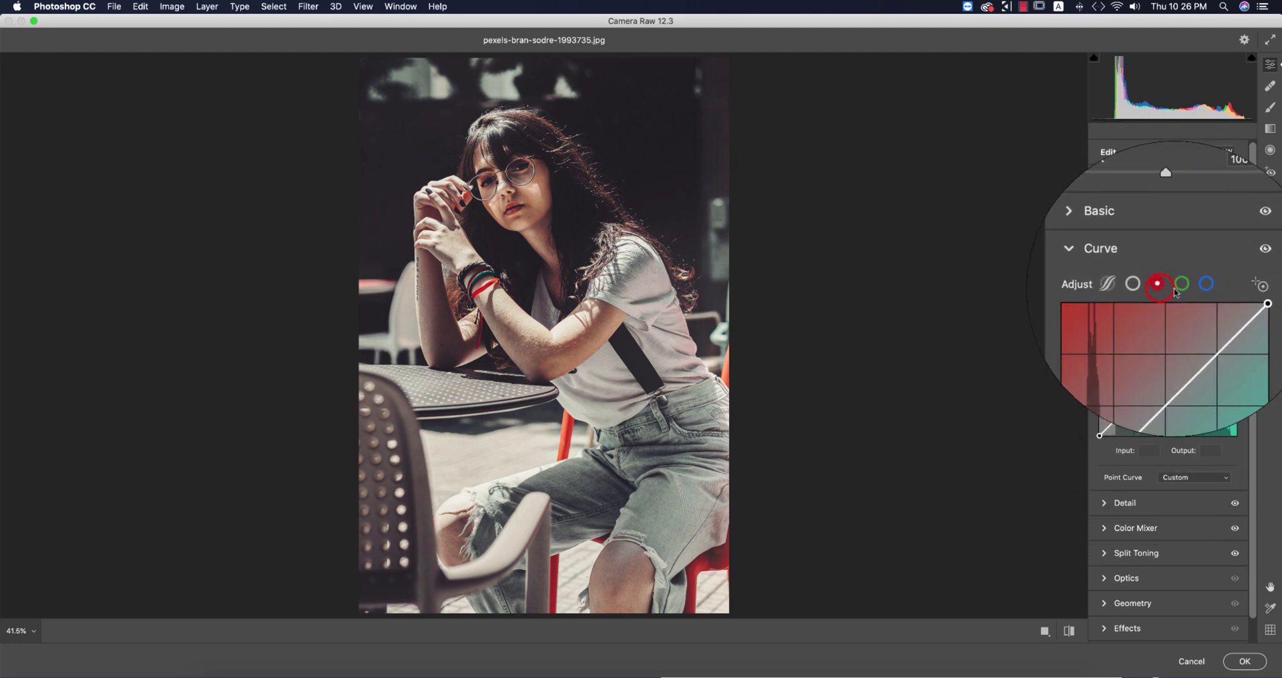
pyautogui.click(1182, 284)
pyautogui.click(1207, 283)
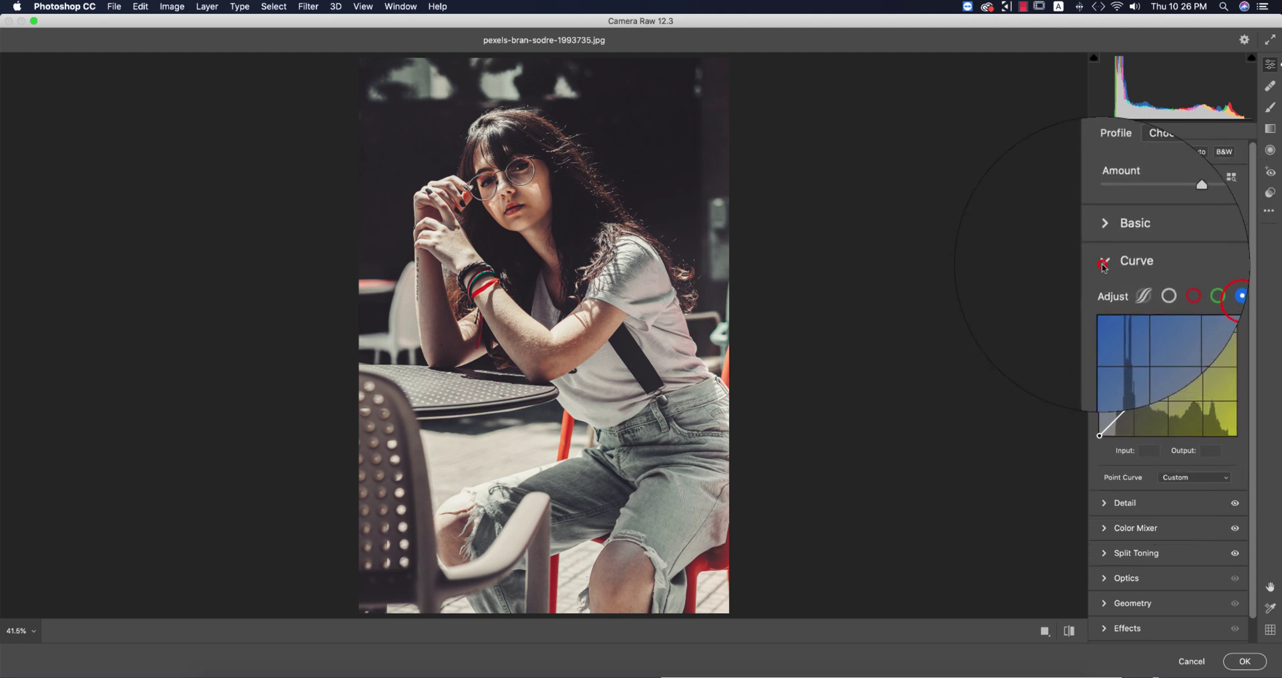
pyautogui.click(1103, 262)
# Examine the Detail settings for sharpening and noise reduction, including the noise reduction sub-options
pyautogui.click(1103, 288)
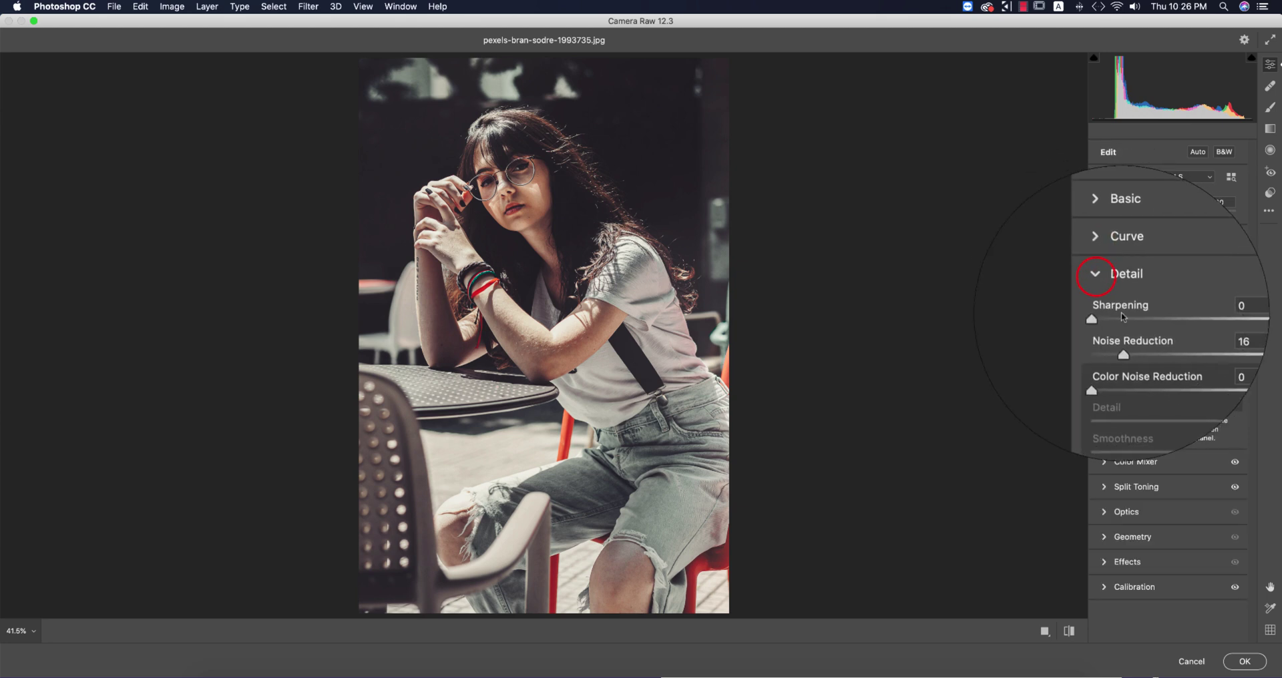
pyautogui.click(1210, 332)
pyautogui.click(1242, 331)
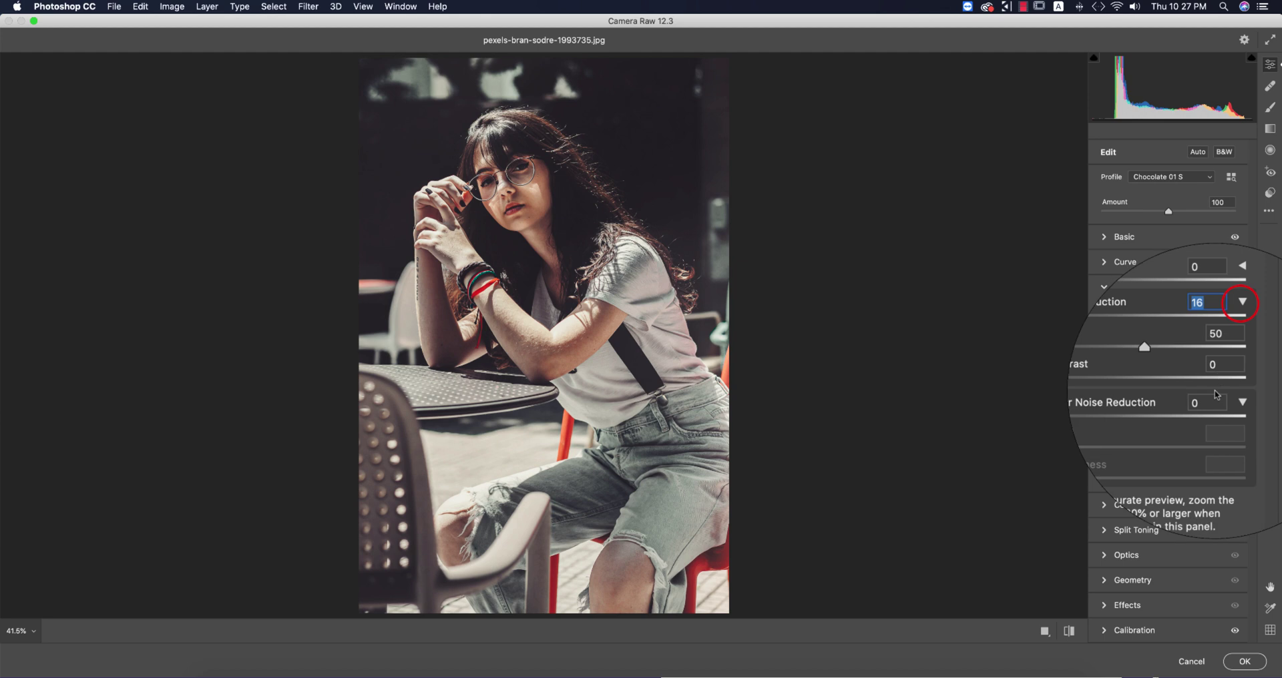
pyautogui.click(1242, 331)
pyautogui.click(1104, 289)
# Examine the Color Mixer's HSL hue and saturation values, including orange hue and red and blue saturation
pyautogui.click(1106, 314)
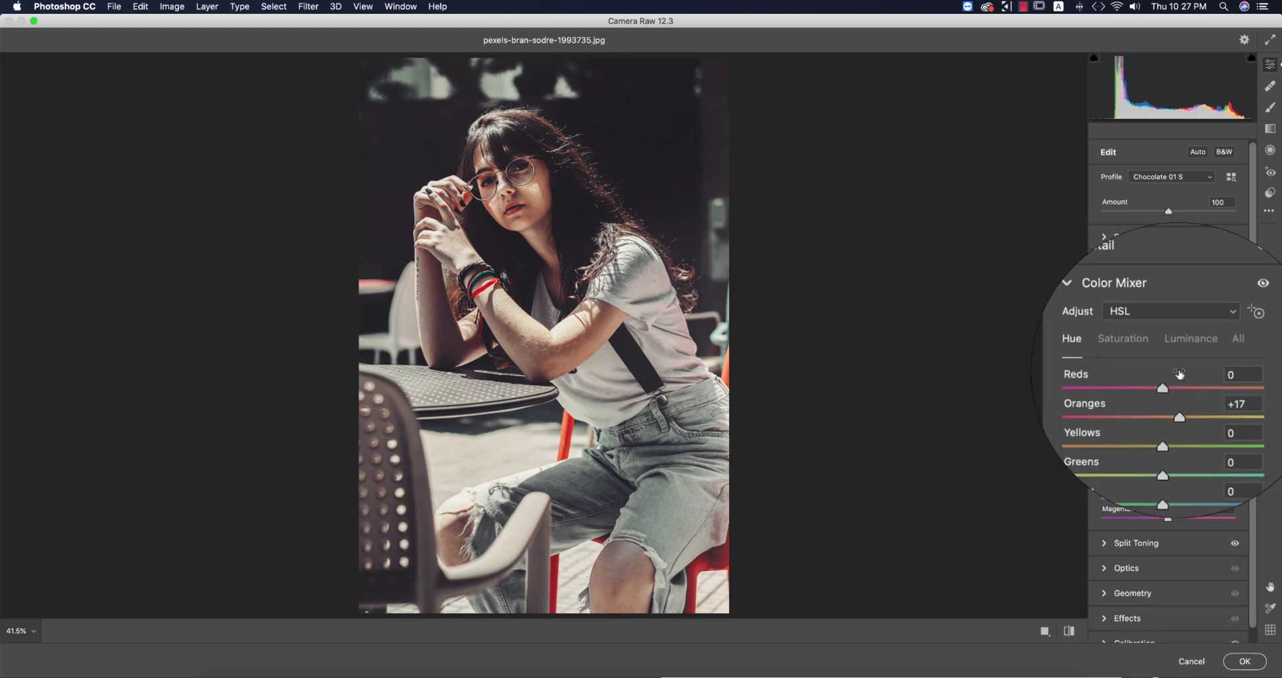
pyautogui.click(1226, 393)
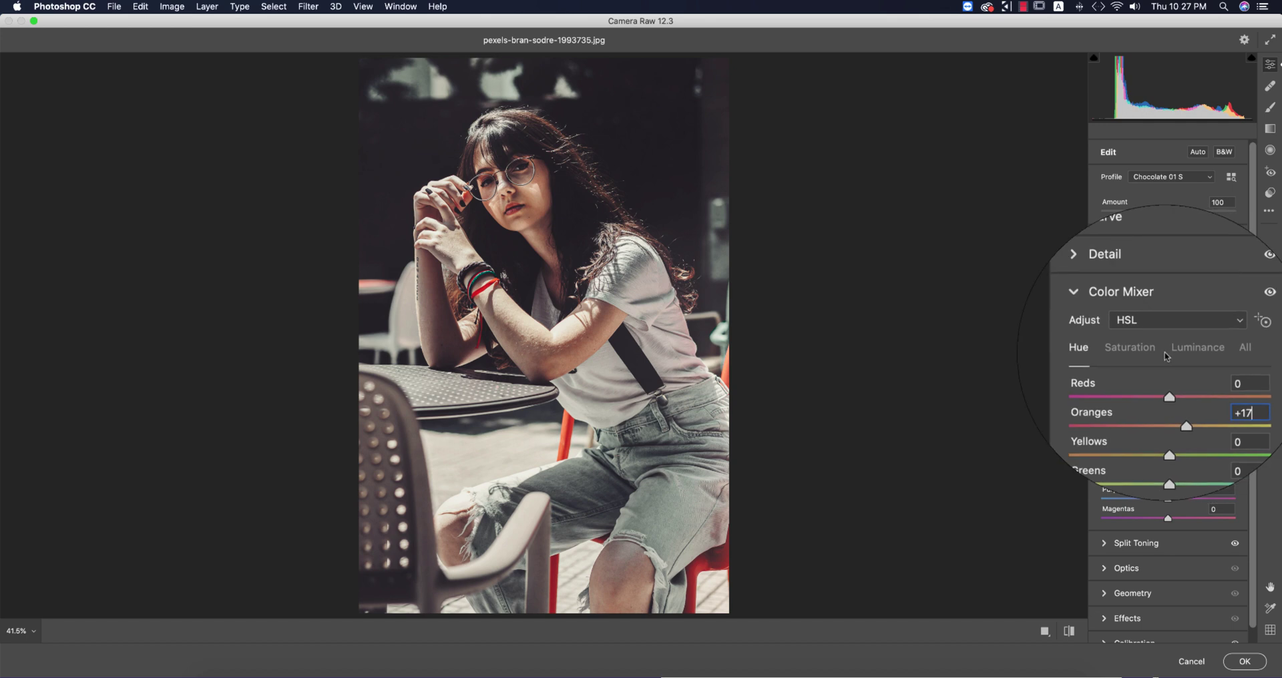
pyautogui.click(1150, 353)
pyautogui.click(1206, 348)
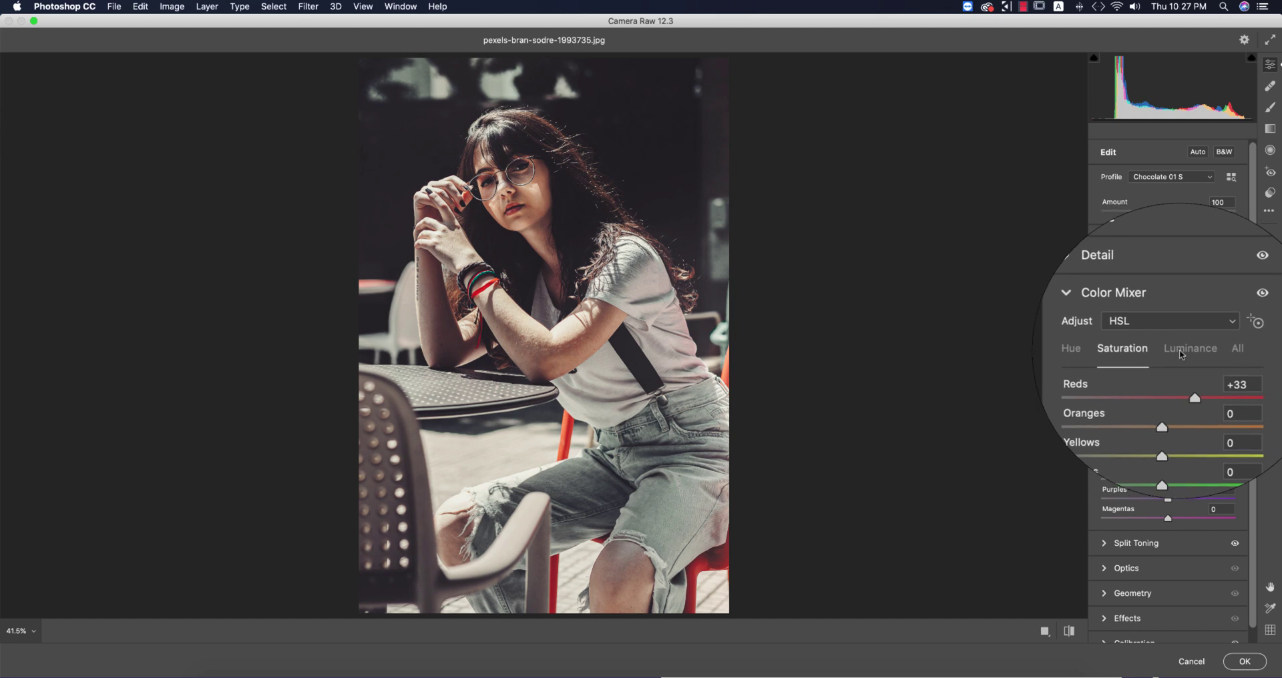
pyautogui.click(1123, 348)
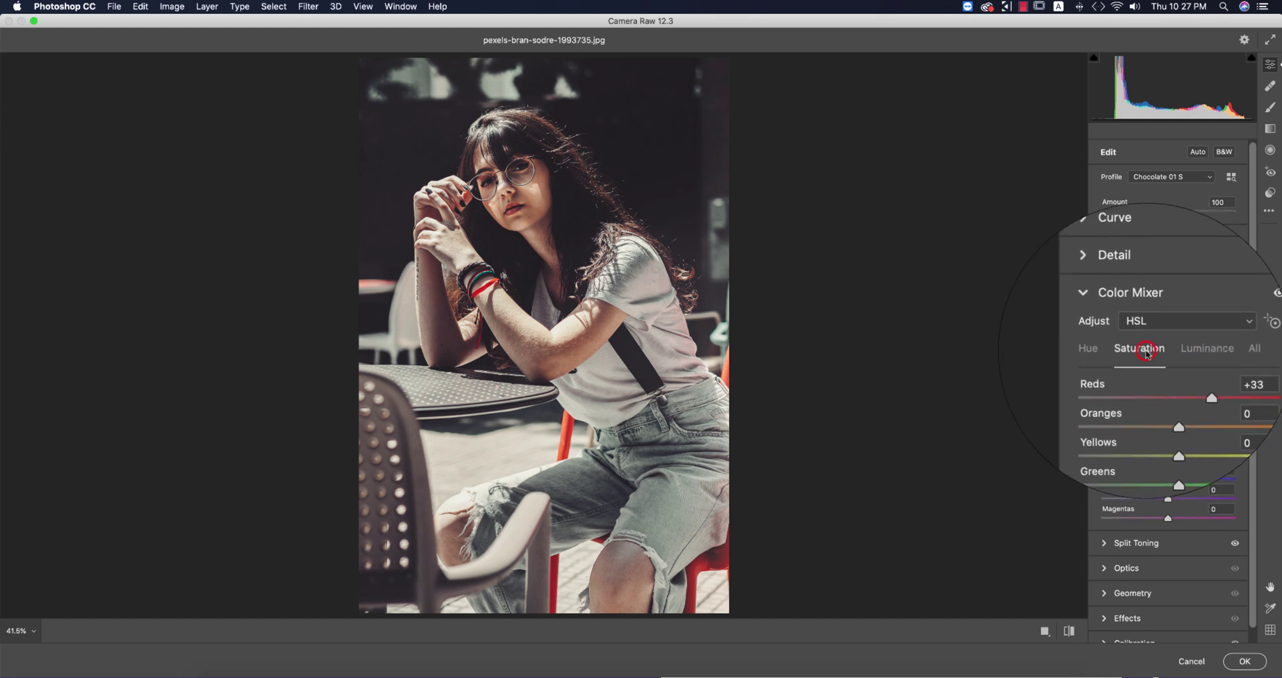
pyautogui.click(1231, 372)
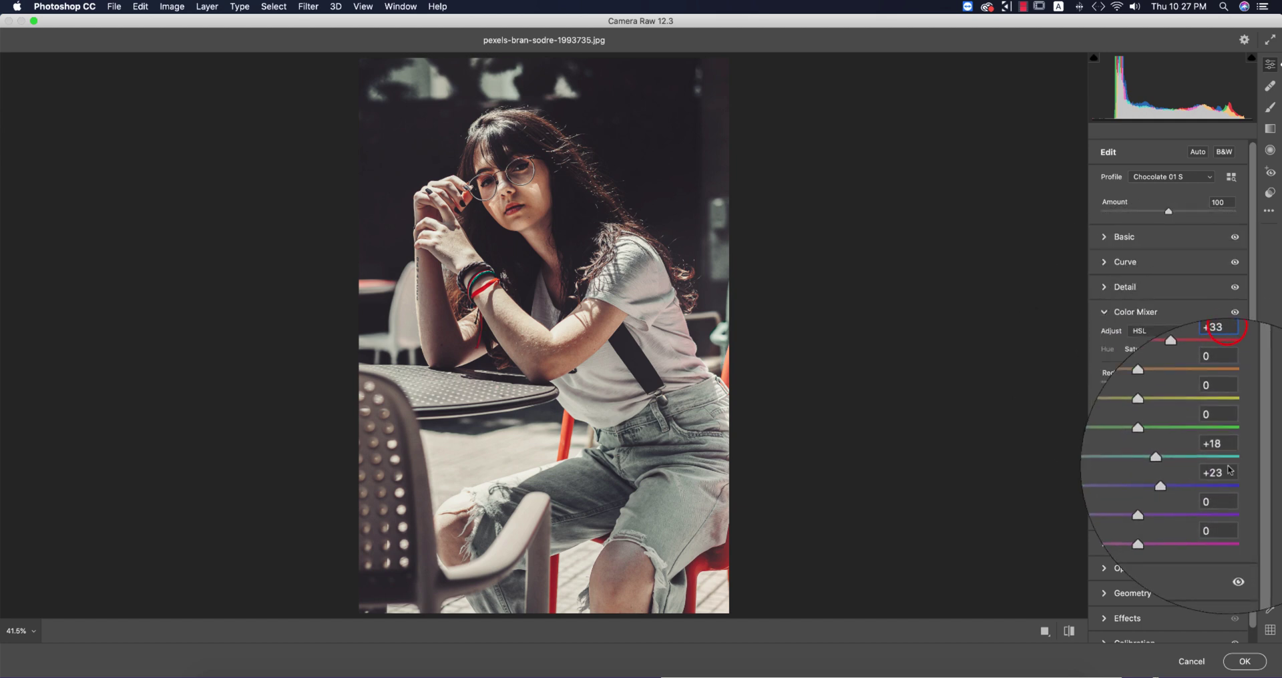
pyautogui.click(1229, 470)
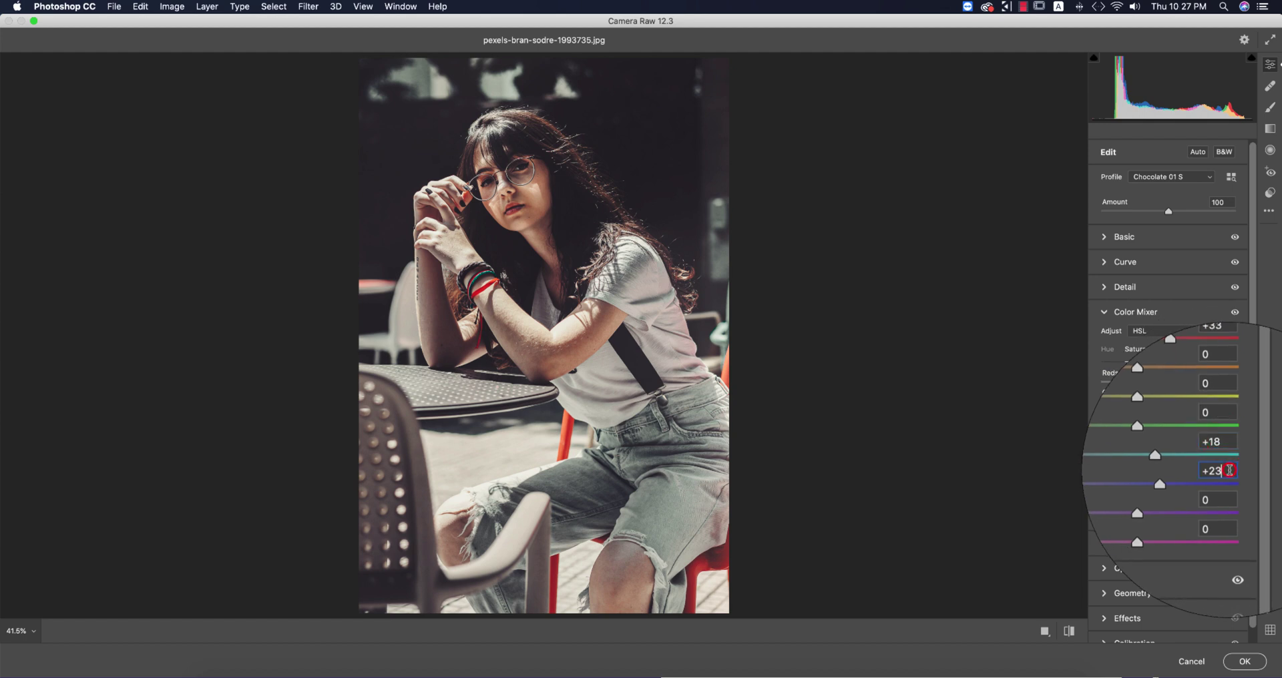
# Examine the Color Mixer's luminance values for the reds, oranges and cooler colors
pyautogui.click(1193, 350)
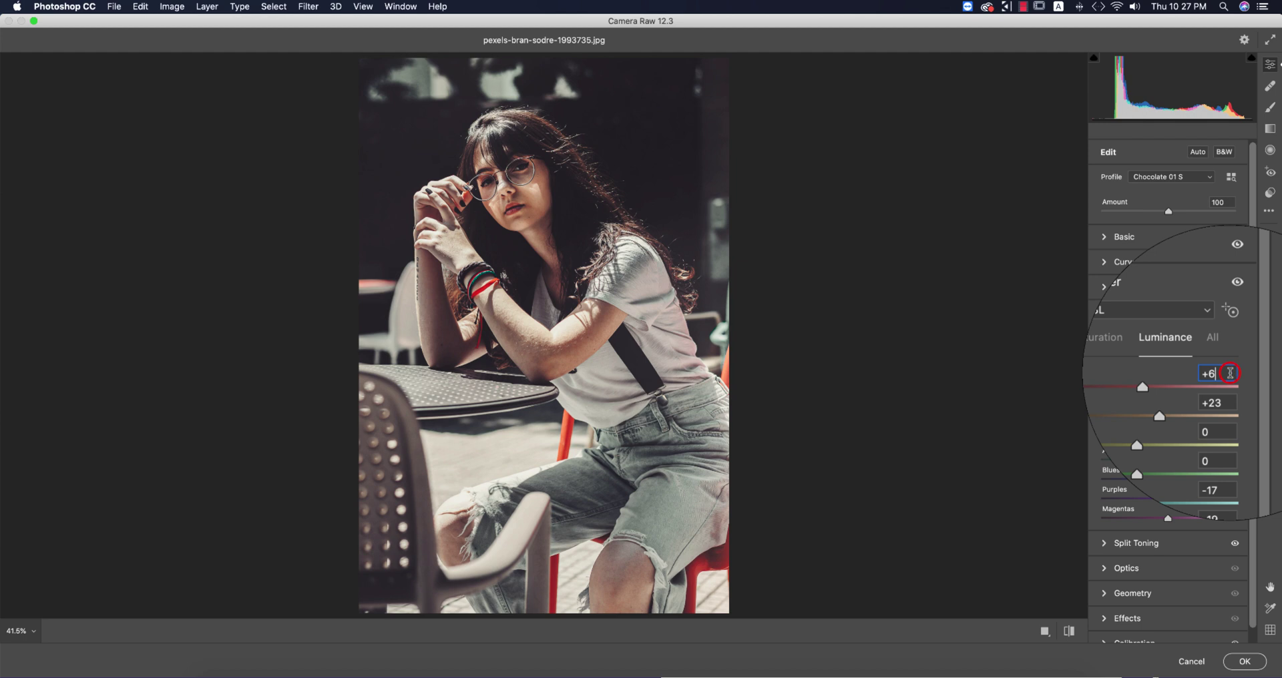
pyautogui.click(1229, 391)
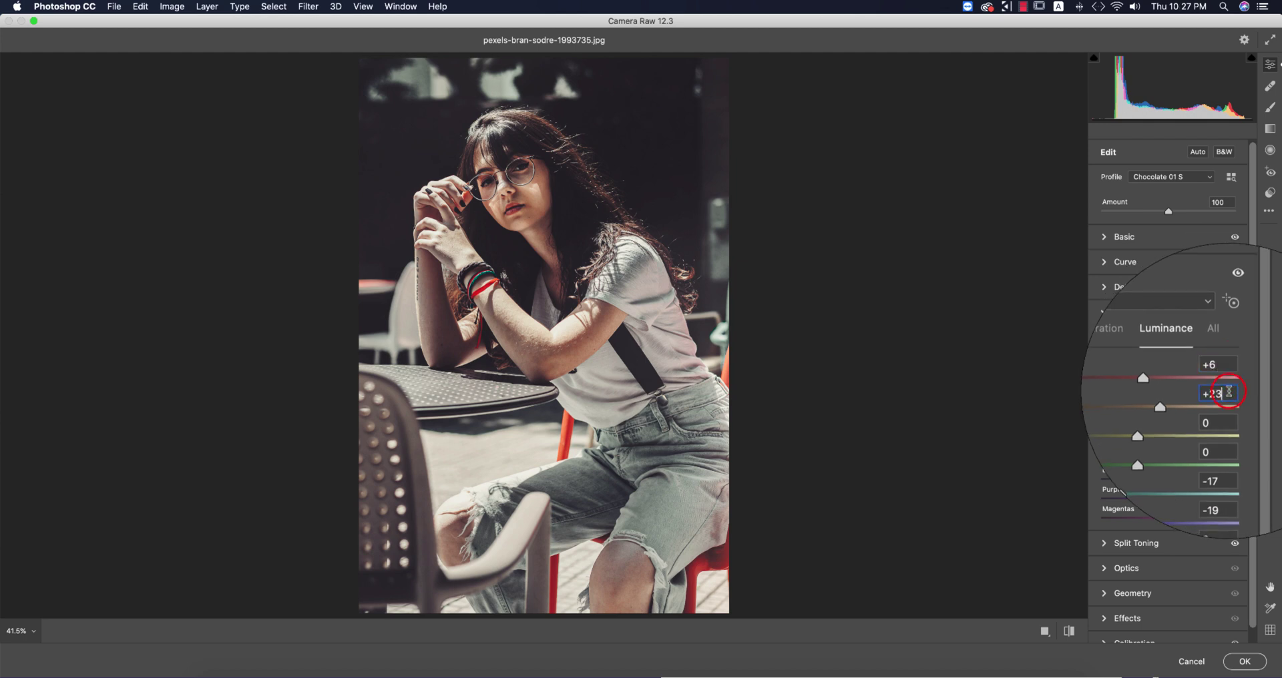
pyautogui.click(1226, 444)
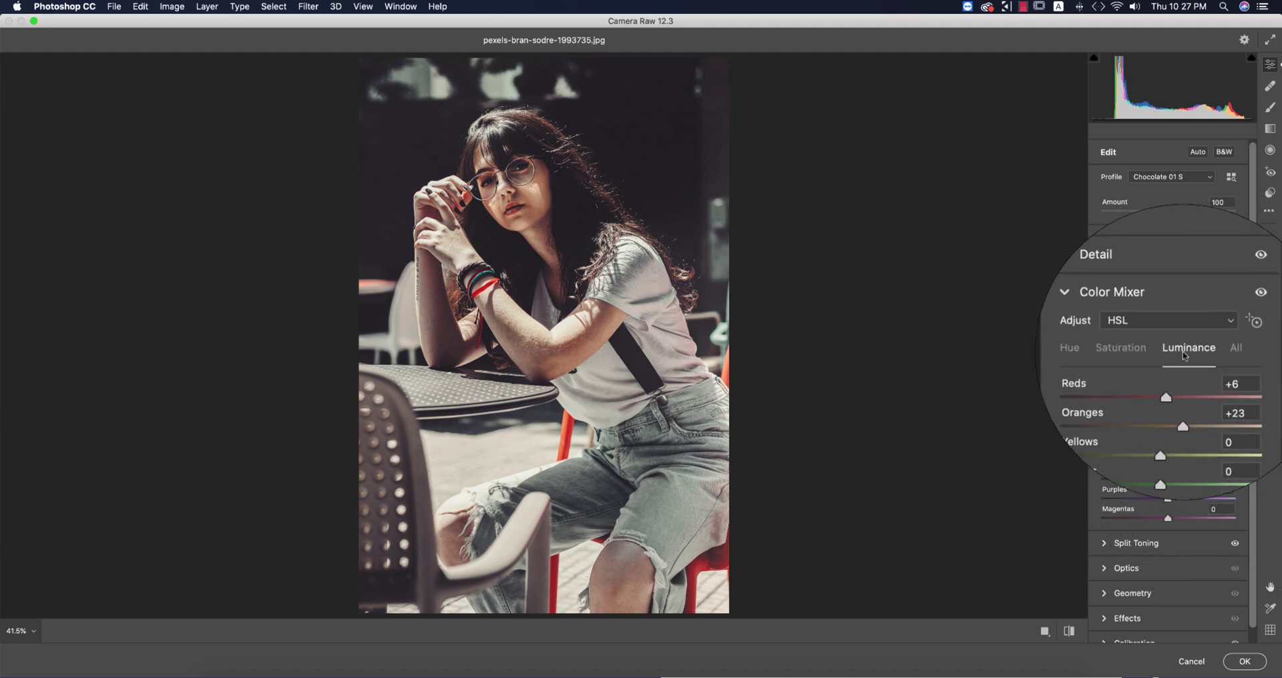
pyautogui.click(1104, 312)
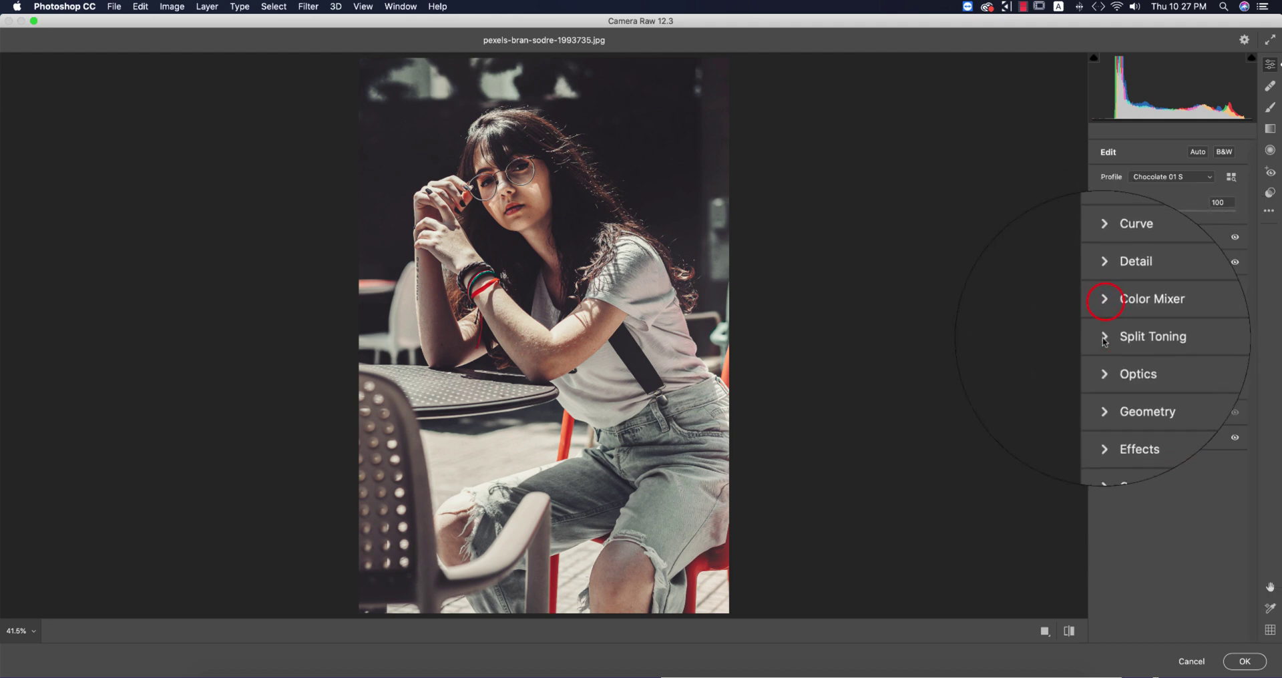
# Examine the Split Toning hue and saturation values for the highlights and shadows
pyautogui.click(1104, 340)
pyautogui.click(1219, 370)
pyautogui.write('90')
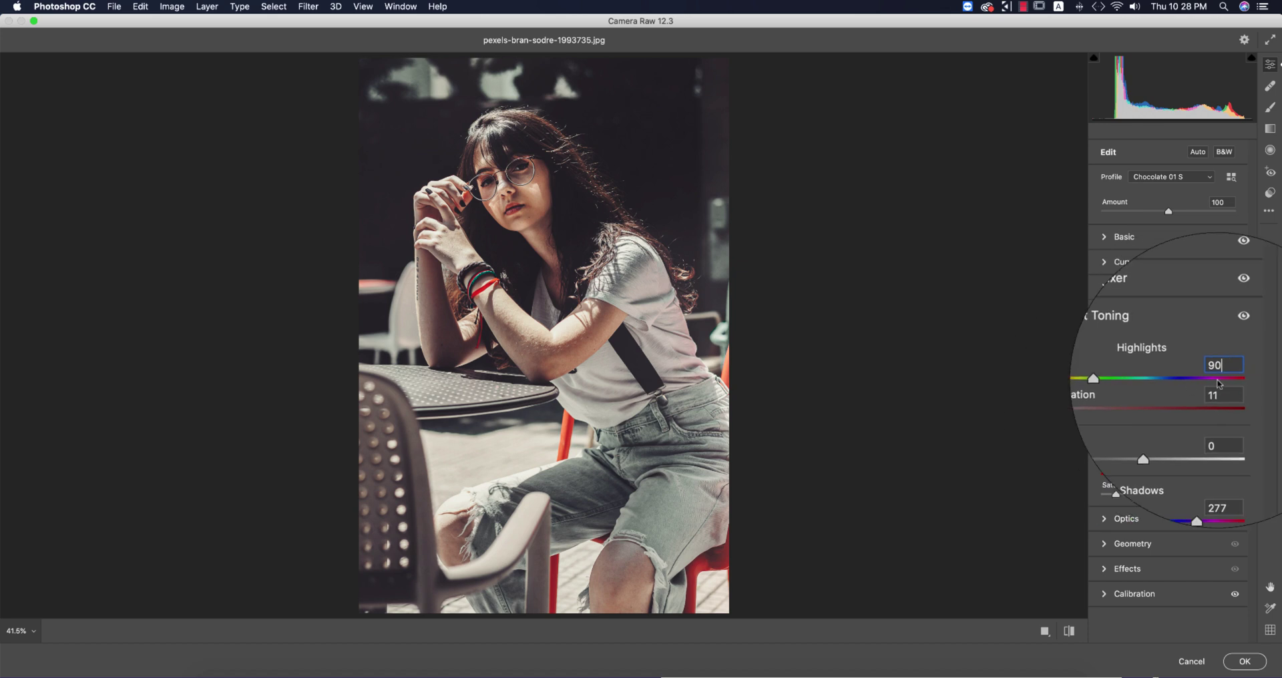
pyautogui.click(1234, 369)
pyautogui.click(1223, 391)
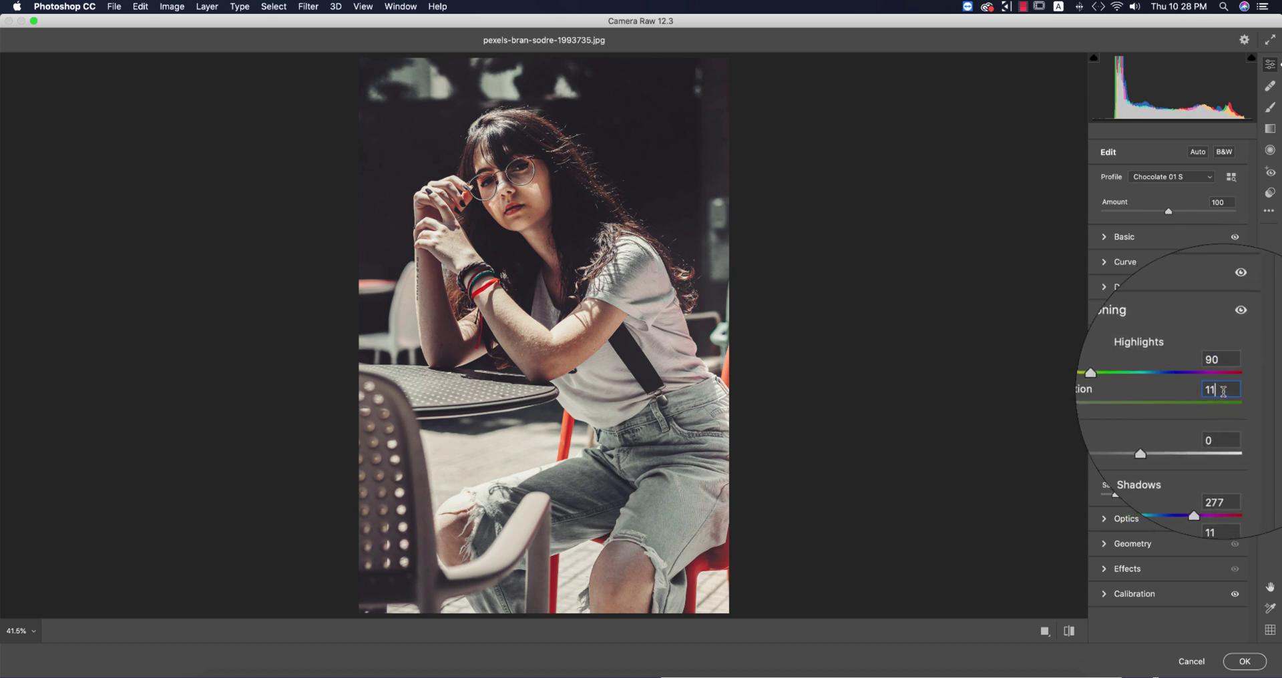
pyautogui.click(1227, 464)
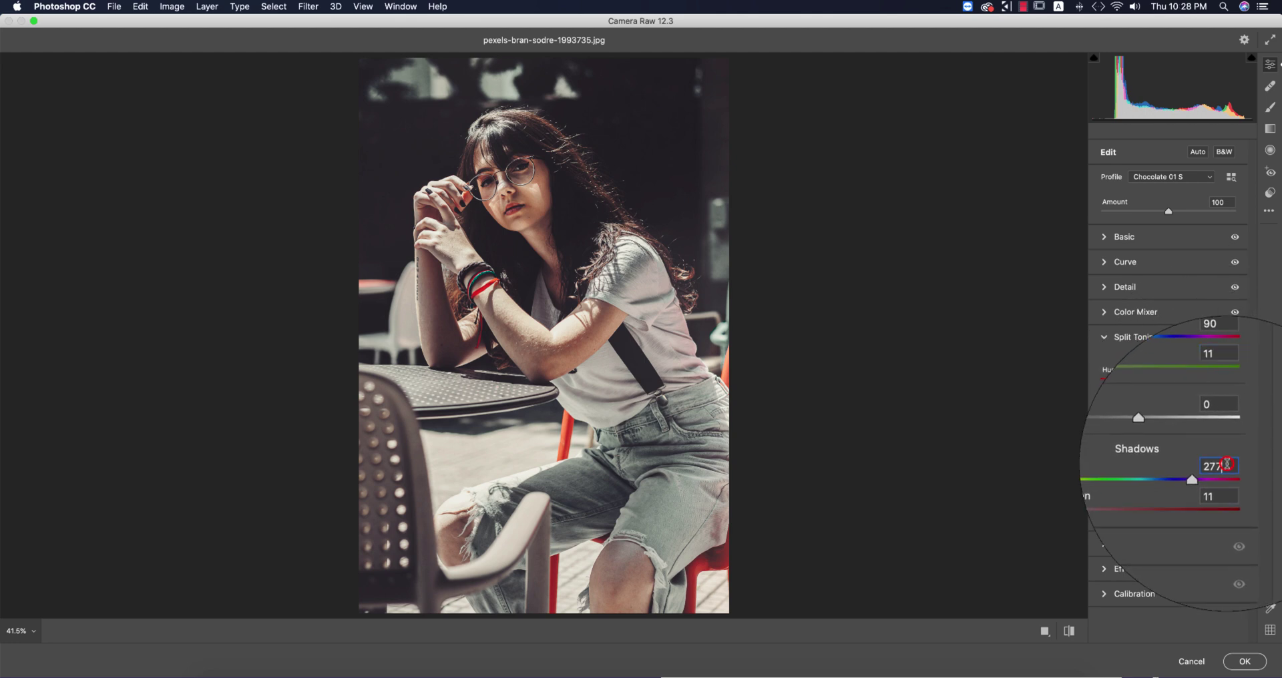
pyautogui.click(1219, 496)
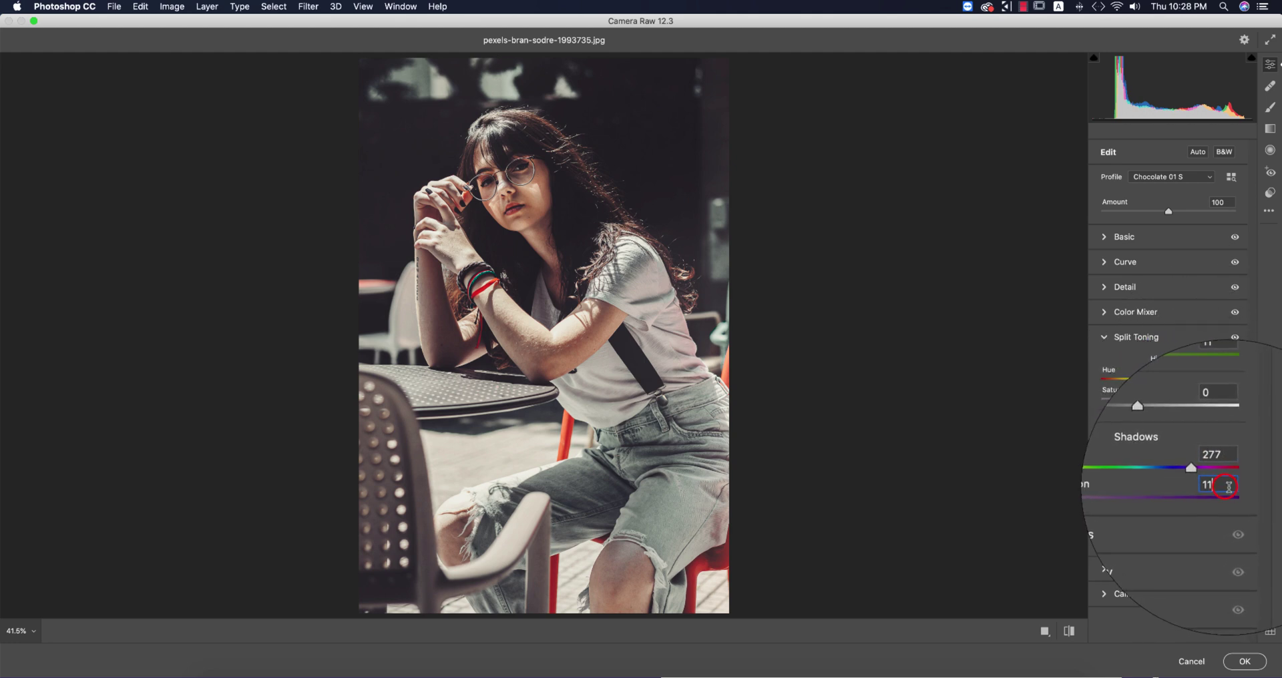
pyautogui.click(1106, 339)
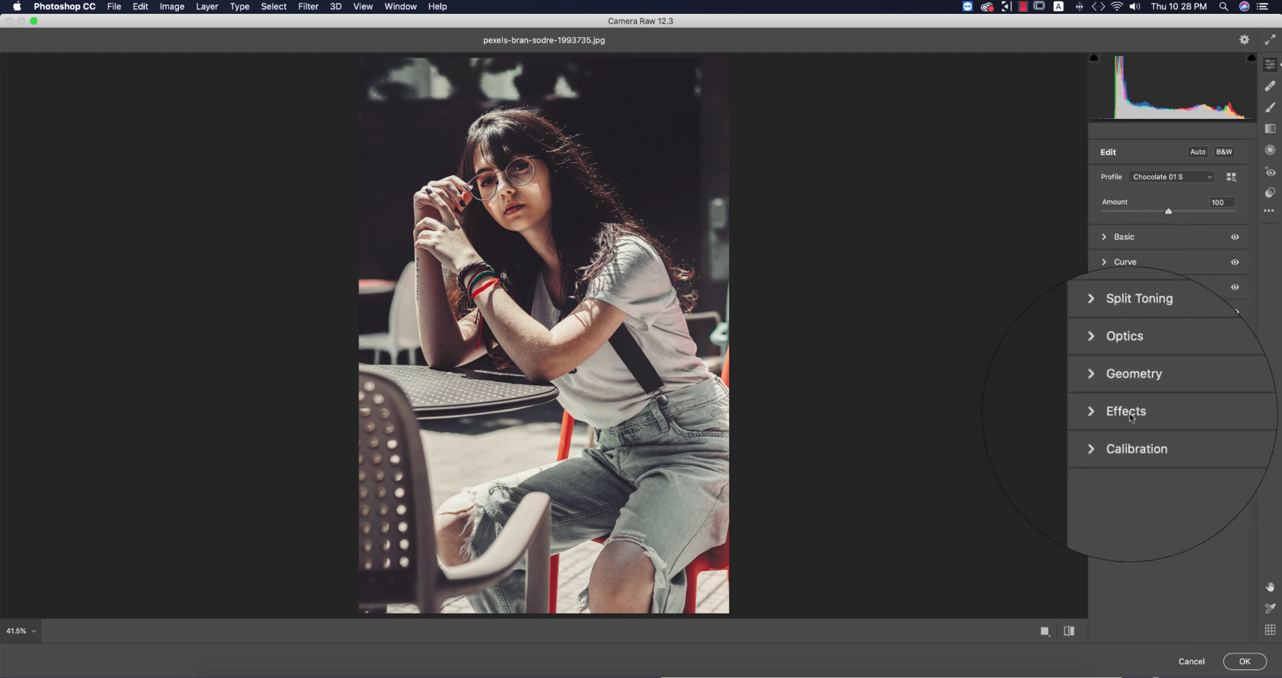
# Check the Effects section and examine the Calibration hue values for the red, green and blue primaries
pyautogui.click(1106, 415)
pyautogui.click(1106, 416)
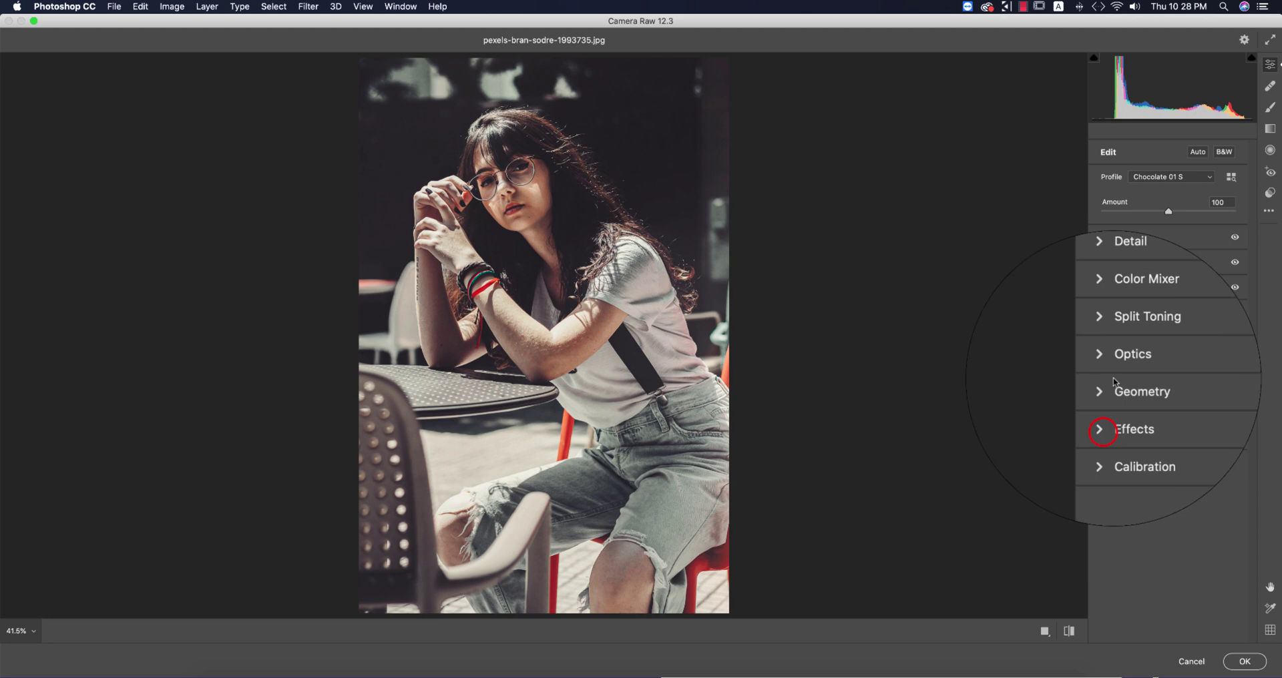
pyautogui.click(1106, 439)
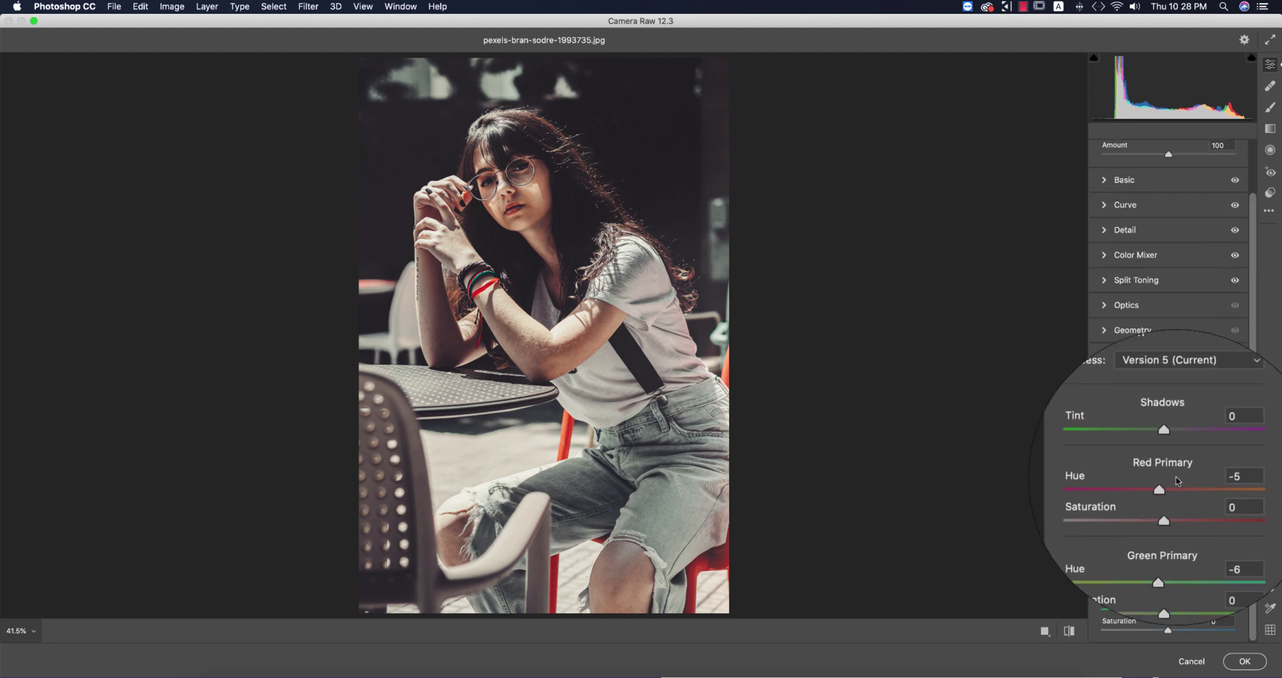
pyautogui.click(1227, 478)
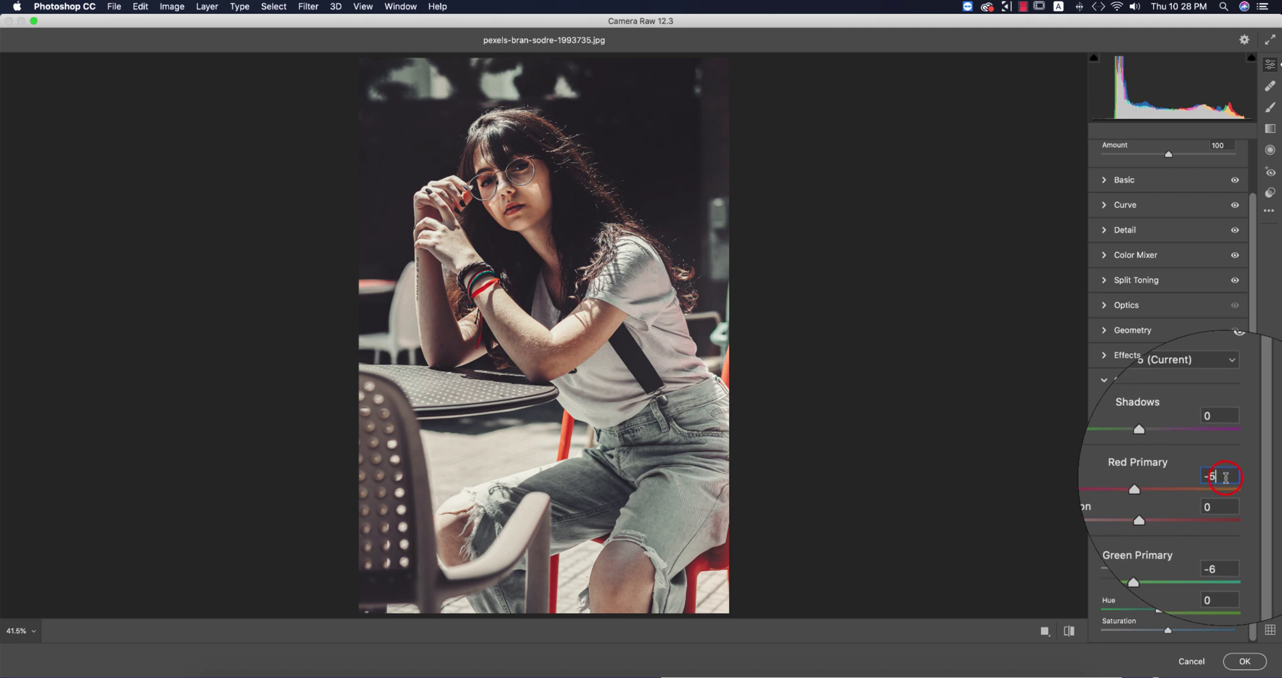
pyautogui.click(1226, 538)
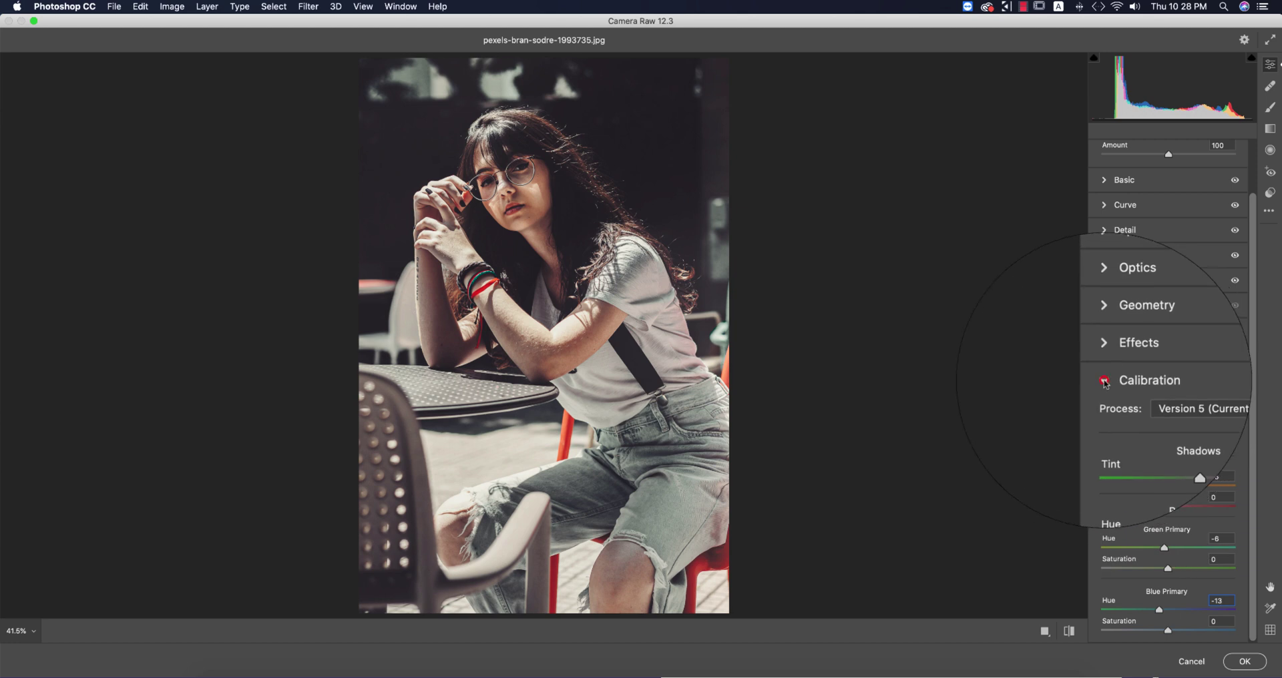
pyautogui.click(1117, 386)
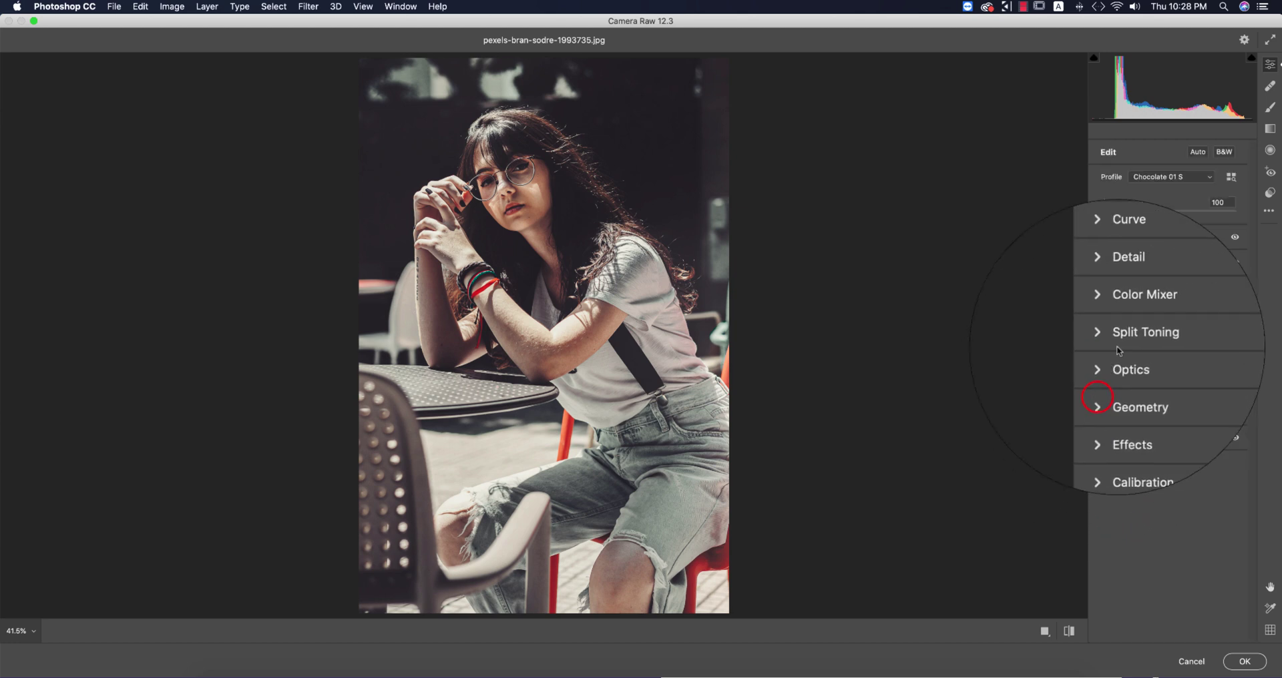
# Apply the Camera Raw adjustments to Layer 1 and compare the result with the original photo
pyautogui.click(1245, 662)
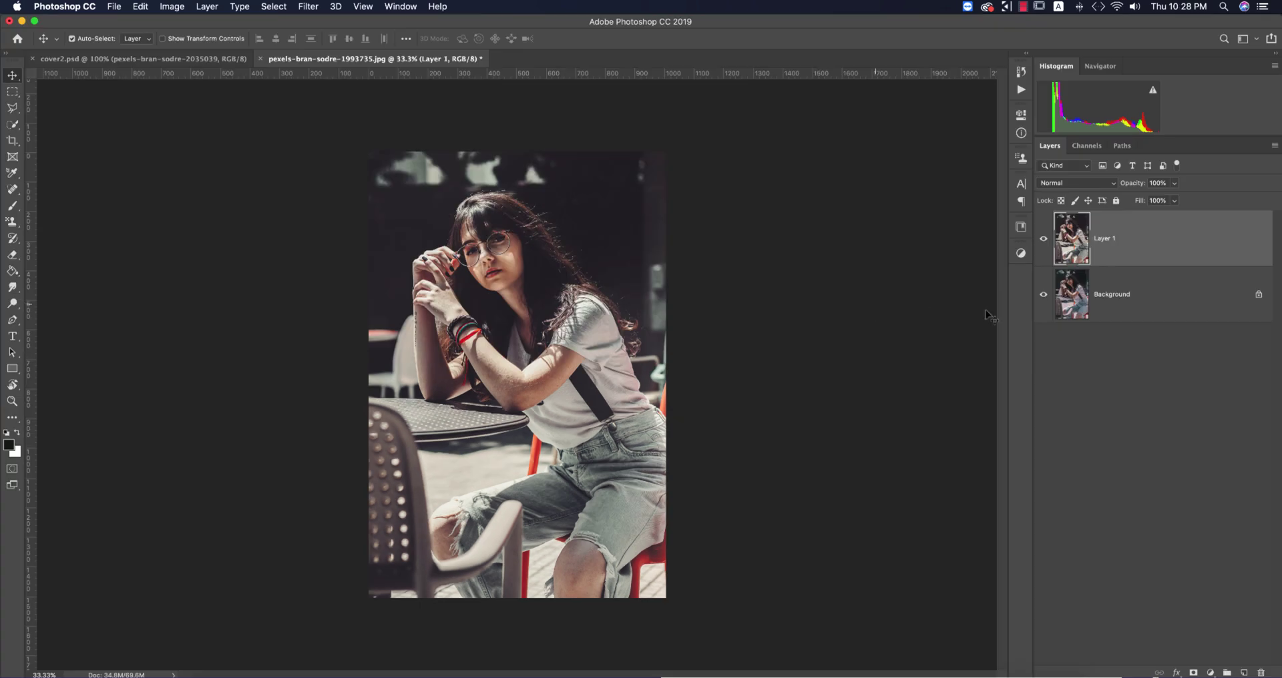
pyautogui.click(1043, 239)
# Open the portrait photo with the glowing lights, whose file name ends in 5776.jpg, from the 2-9-2020 folder
pyautogui.click(113, 7)
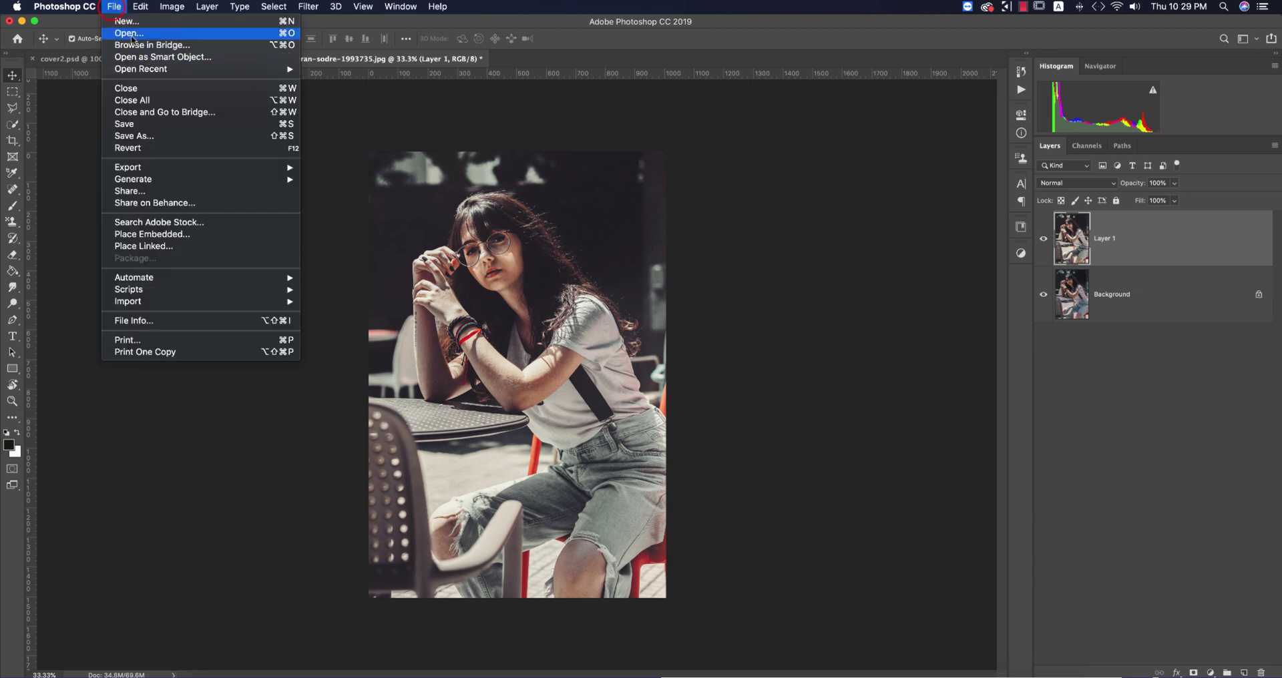
pyautogui.click(130, 35)
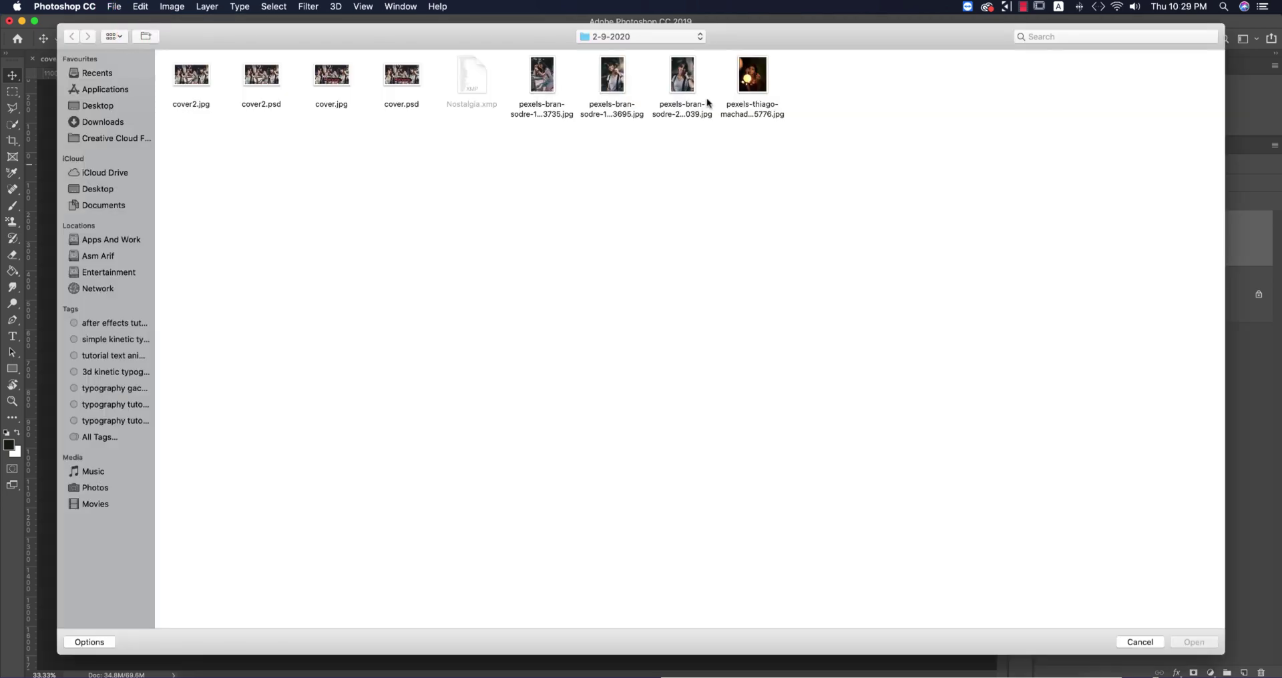
pyautogui.click(756, 78)
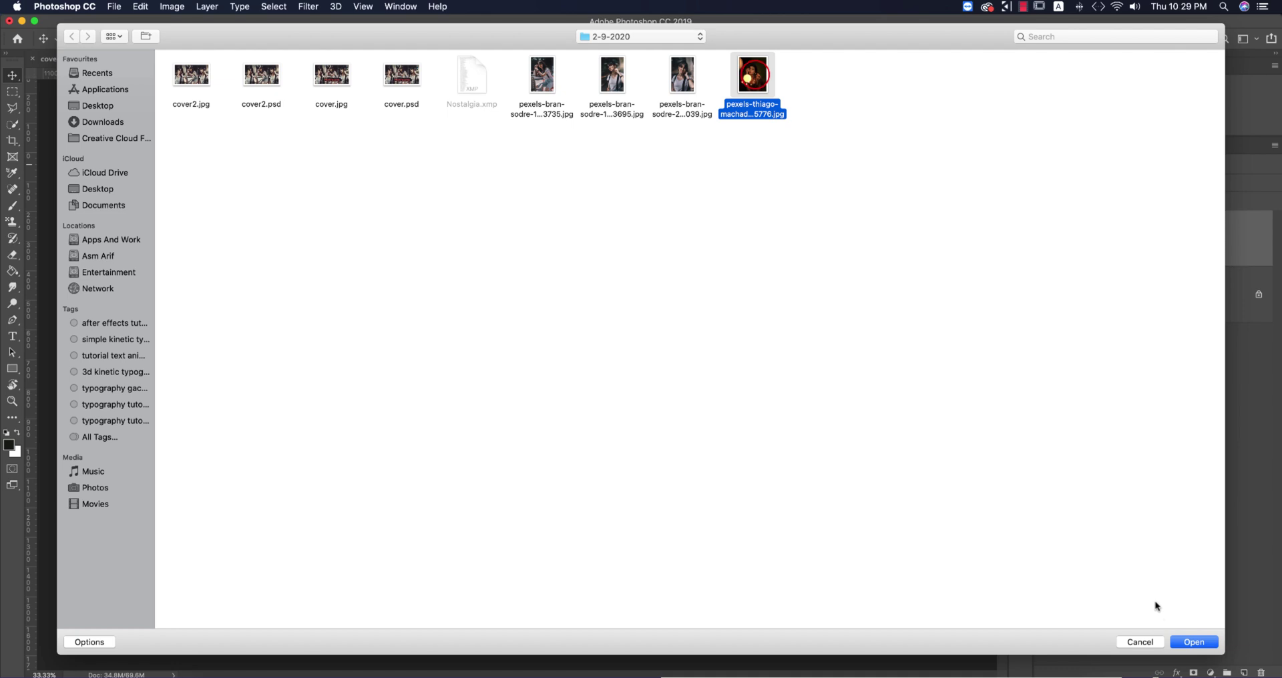
pyautogui.click(1185, 643)
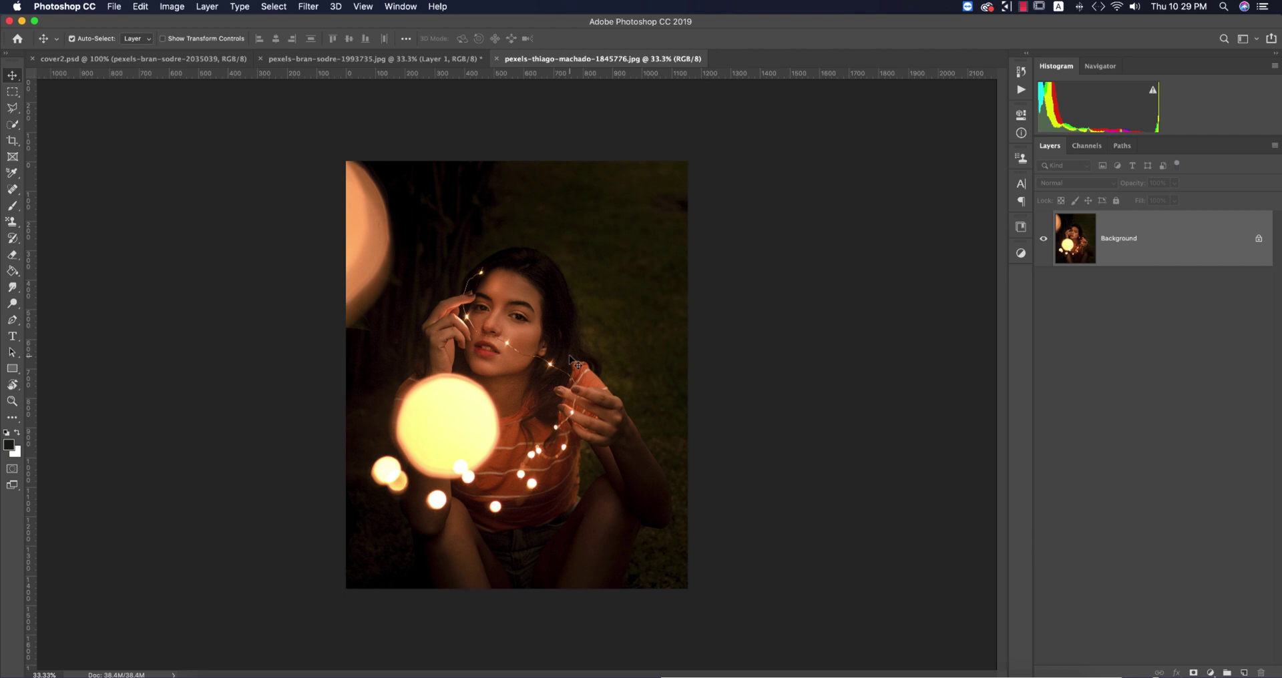
# Duplicate the background layer and open the copy in the Camera Raw Filter
pyautogui.press('super+j')
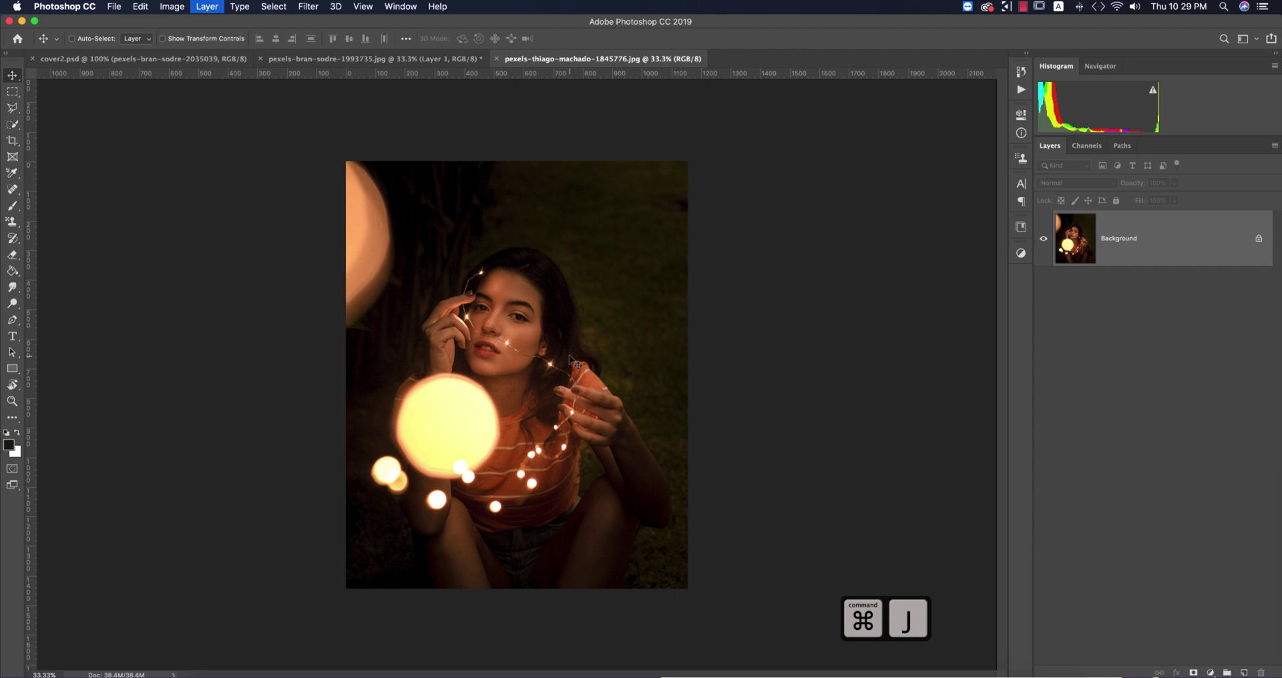
pyautogui.click(317, 9)
pyautogui.click(339, 80)
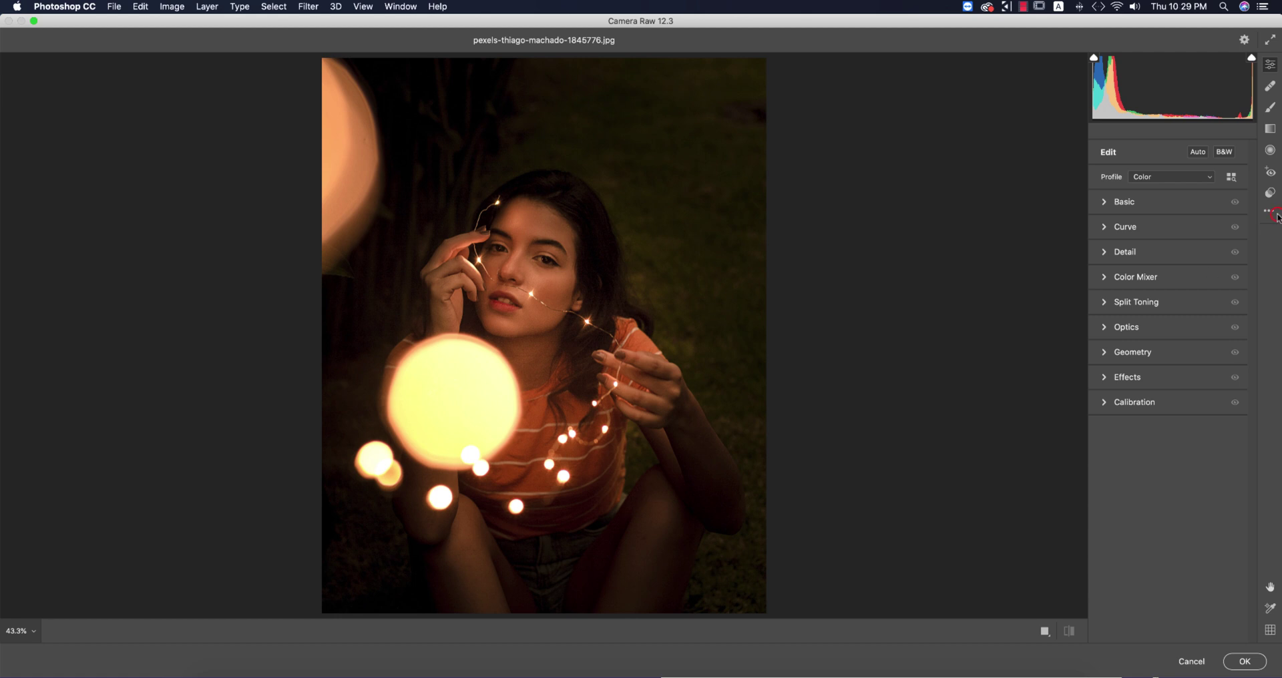
# Load the Nostalgia.xmp preset onto the string-lights portrait and compare the before and after views
pyautogui.click(1272, 214)
pyautogui.click(1178, 277)
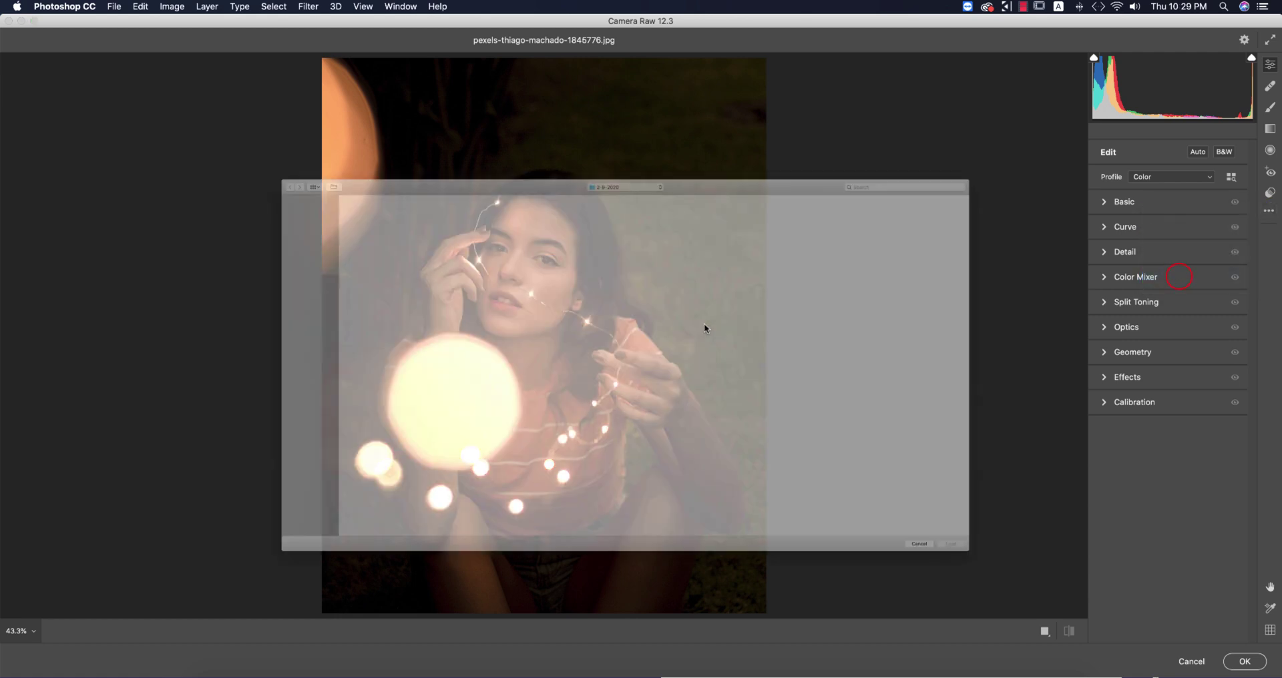
pyautogui.click(459, 105)
pyautogui.click(1179, 669)
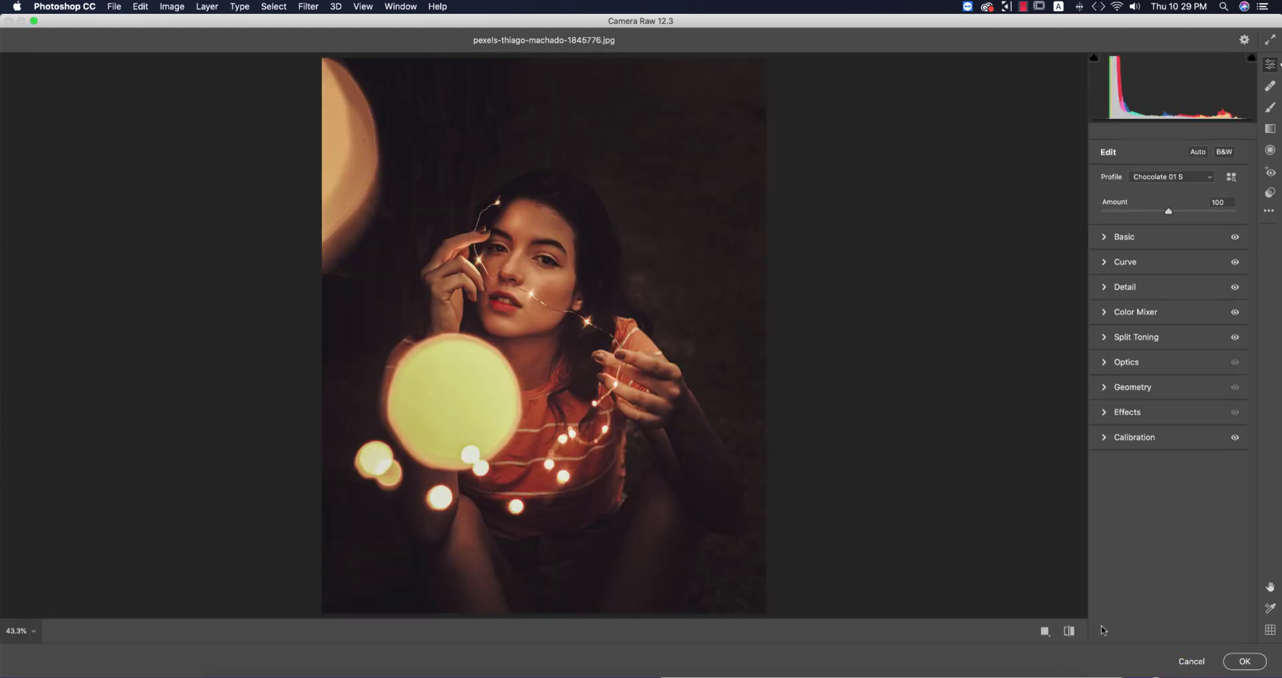
pyautogui.click(1068, 631)
pyautogui.click(1068, 631)
# Lower the Whites in the Basic settings to -31
pyautogui.click(1106, 240)
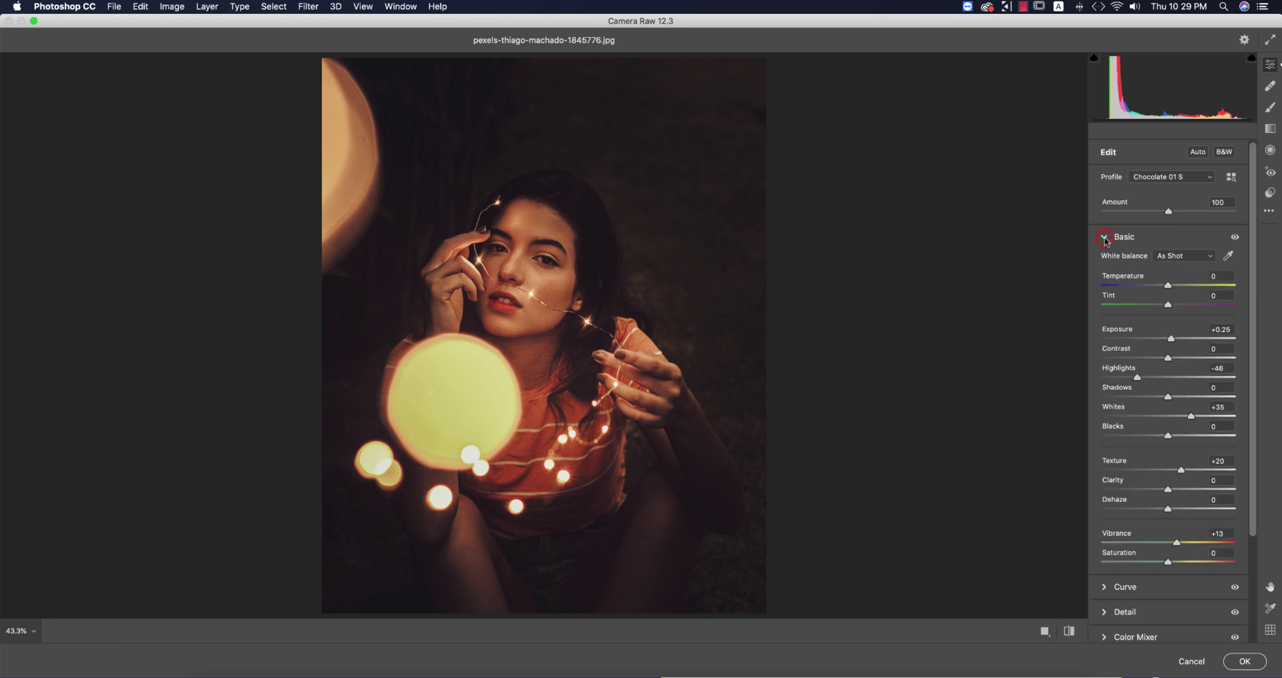
pyautogui.moveTo(1192, 419); pyautogui.dragTo(1147, 420)
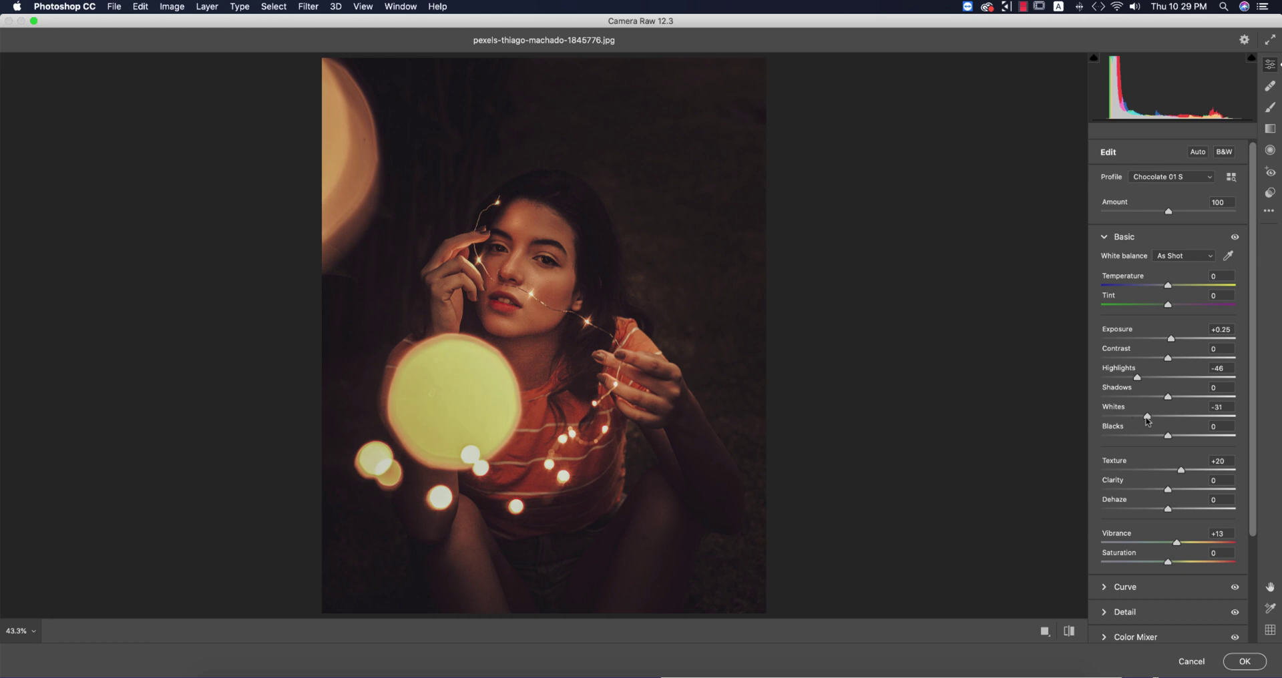
pyautogui.click(1105, 237)
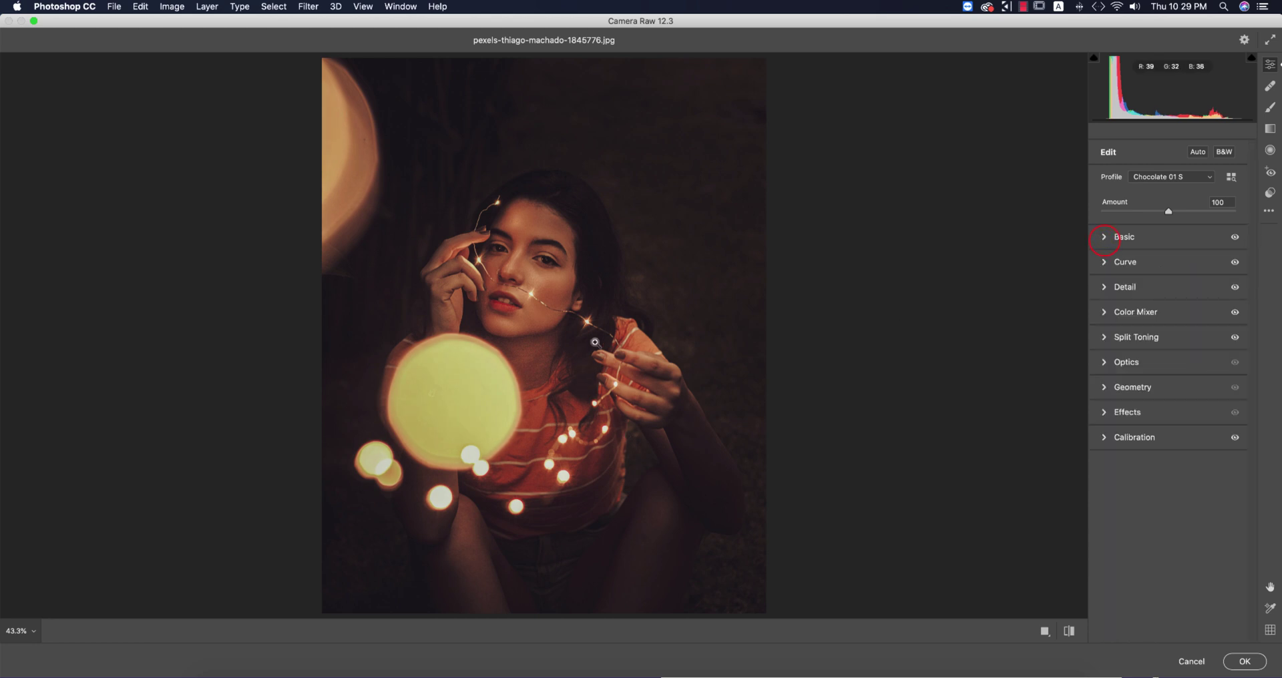
# Set Noise Reduction to 70 and Color Noise Reduction to 64 in the Detail settings
pyautogui.click(1105, 287)
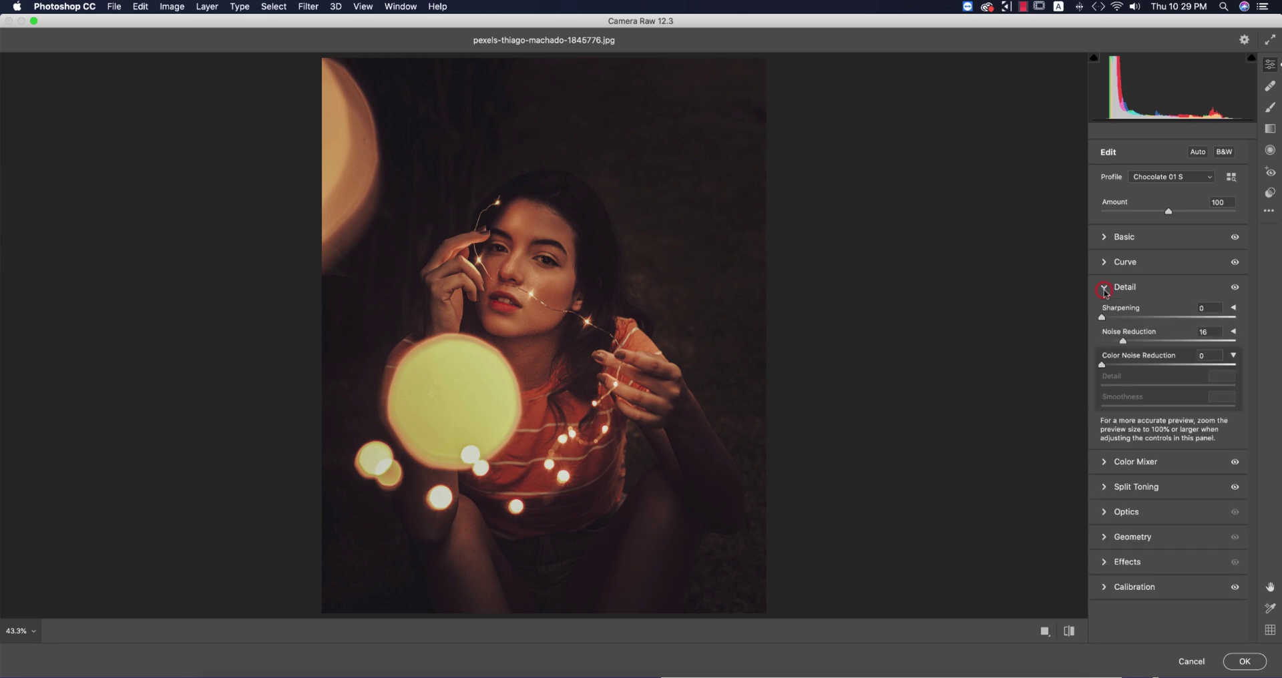
pyautogui.moveTo(1126, 342); pyautogui.dragTo(1195, 342)
pyautogui.moveTo(1106, 366); pyautogui.dragTo(1191, 366)
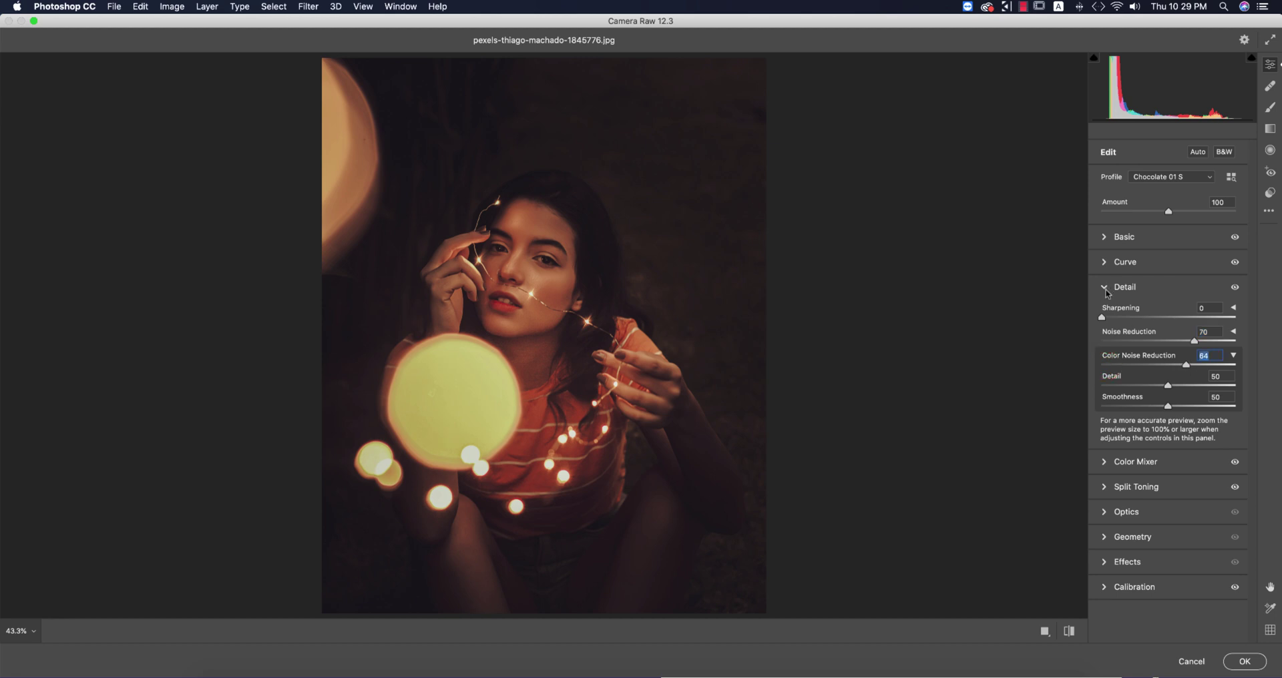
pyautogui.click(1105, 287)
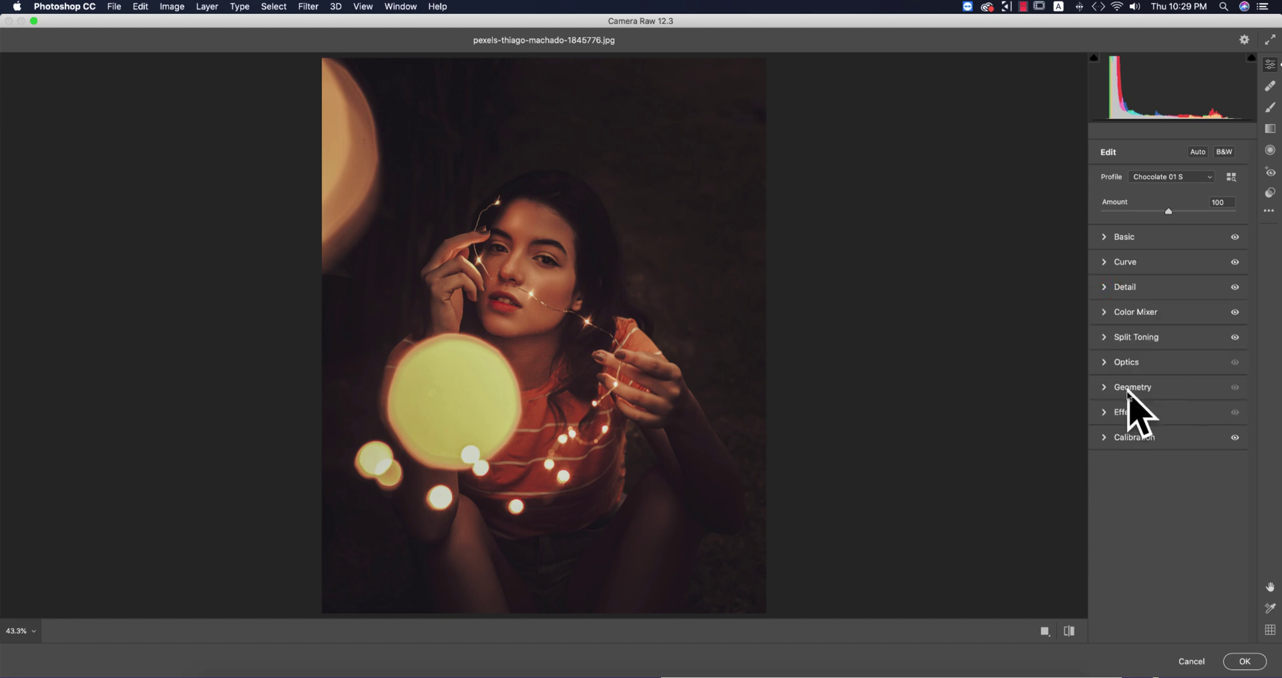
# Set the Split Toning hue to 158 for the highlights and 95 for the shadows
pyautogui.click(1105, 337)
pyautogui.moveTo(1136, 379)
pyautogui.mouseDown()
pyautogui.moveTo(1209, 381)
pyautogui.moveTo(1134, 380)
pyautogui.moveTo(1160, 380)
pyautogui.mouseUp()
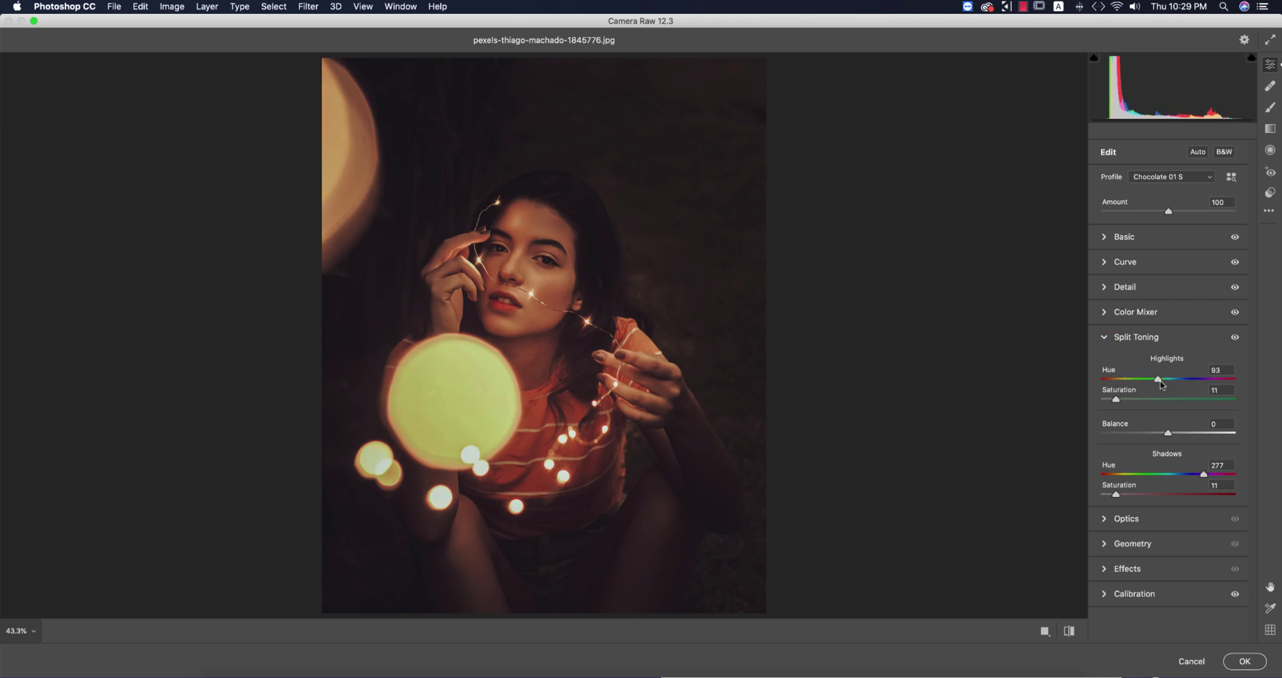
pyautogui.moveTo(1205, 475); pyautogui.dragTo(1138, 476)
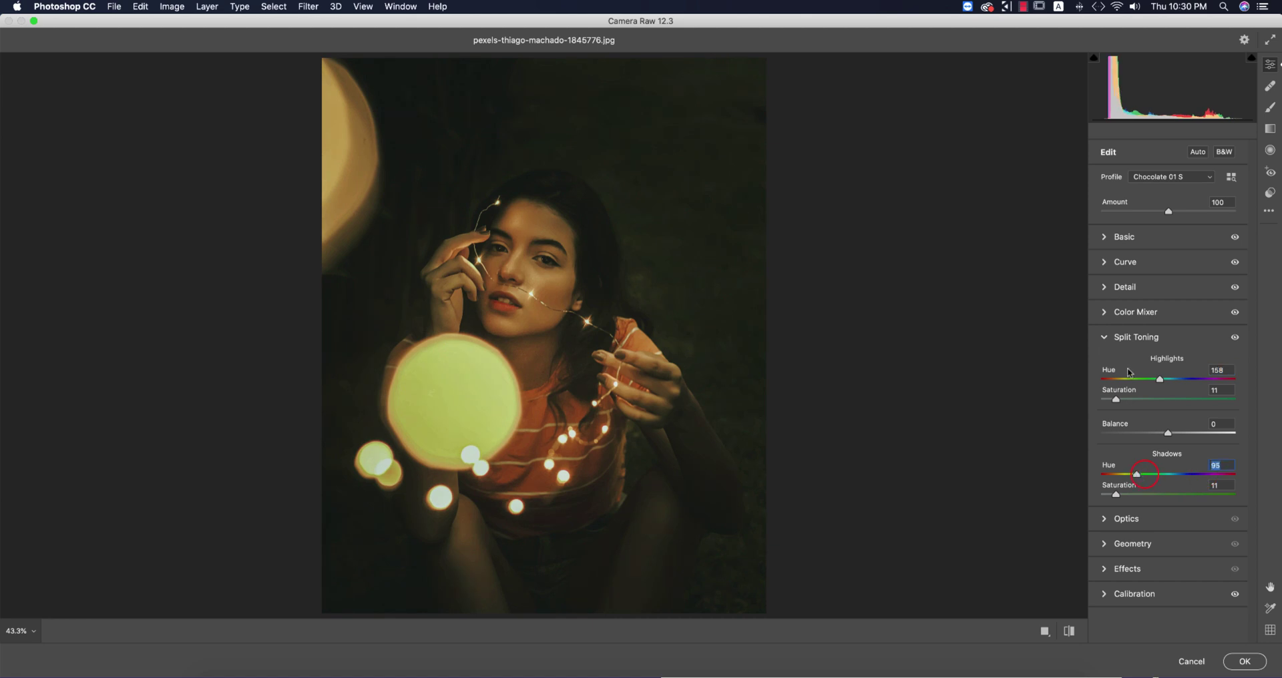
pyautogui.click(1106, 339)
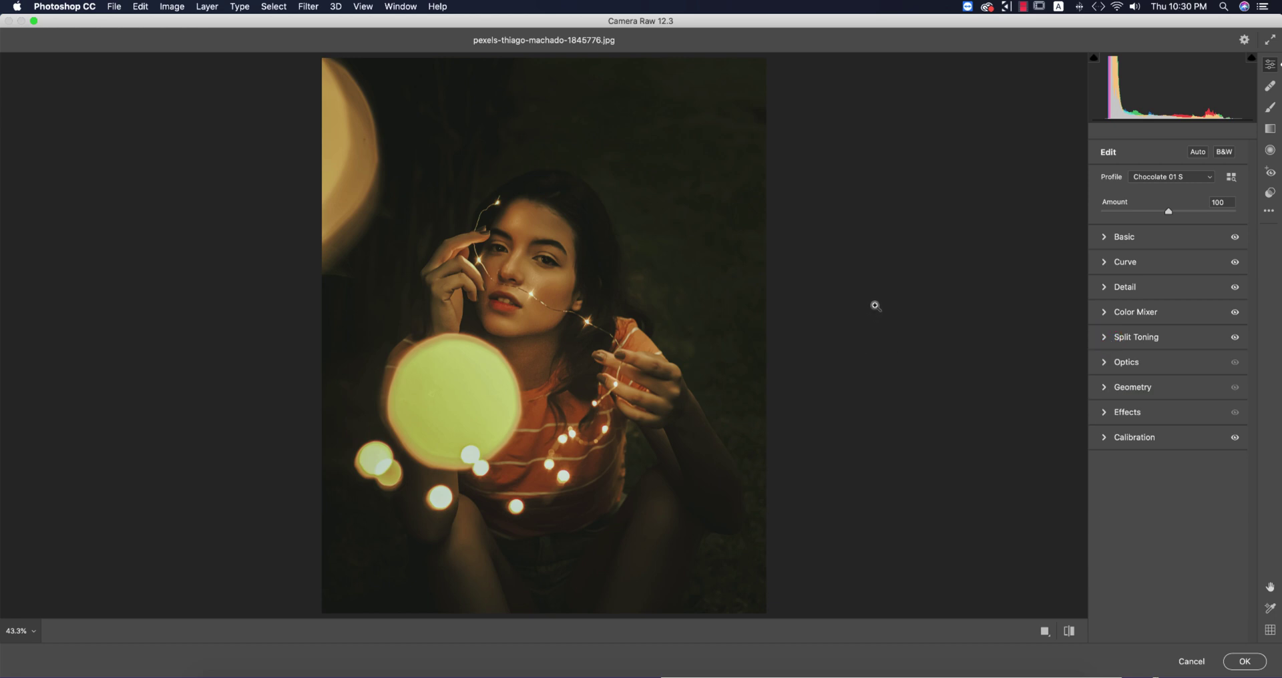
# Cancel the Camera Raw edits and close the string-lights portrait without saving it
pyautogui.press('Escape')
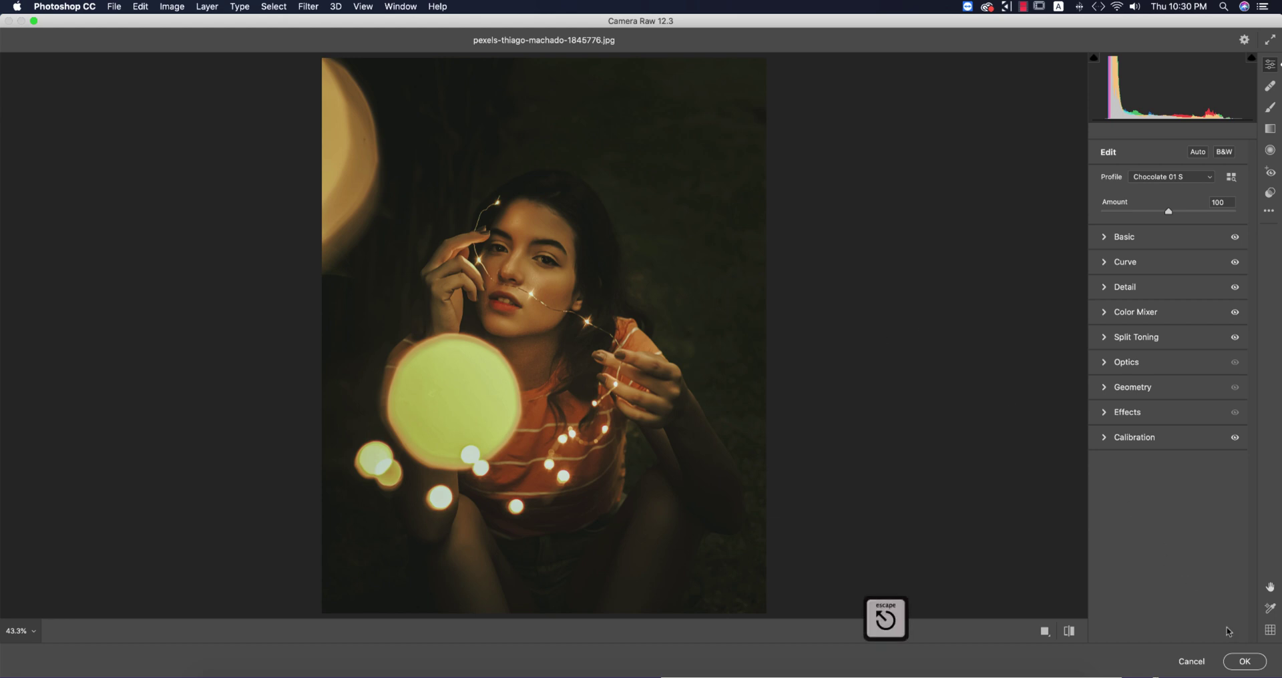
pyautogui.click(1192, 661)
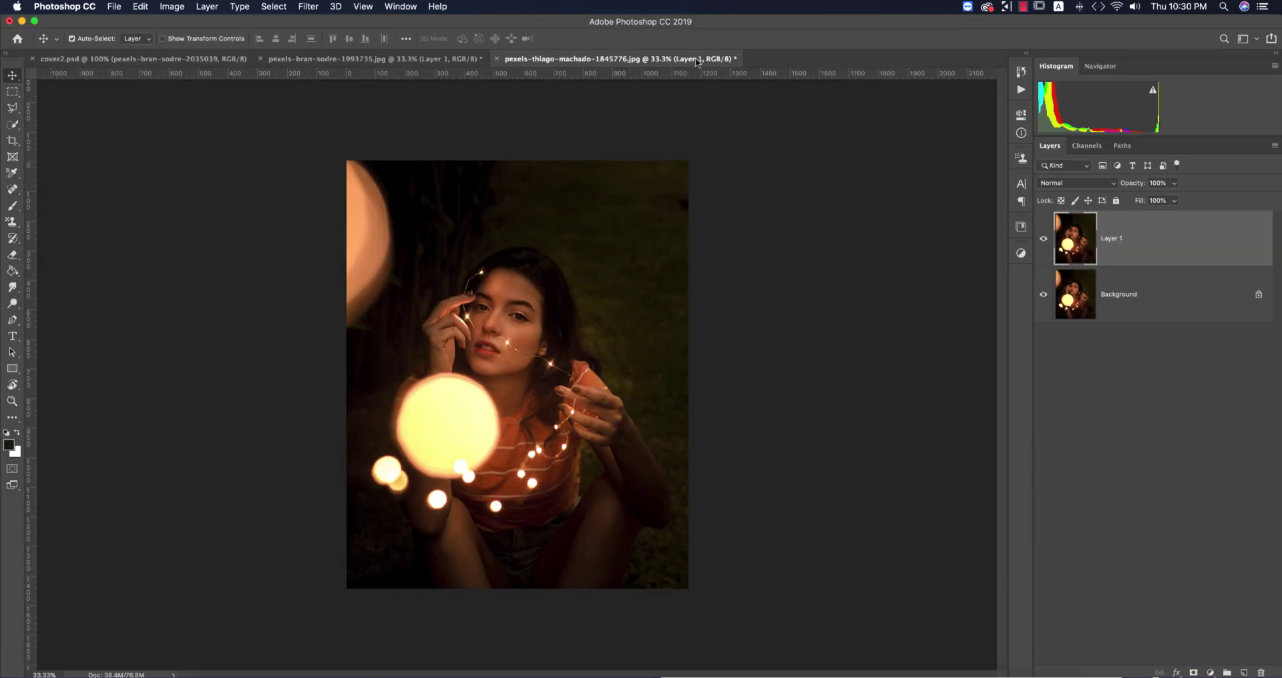
pyautogui.click(498, 60)
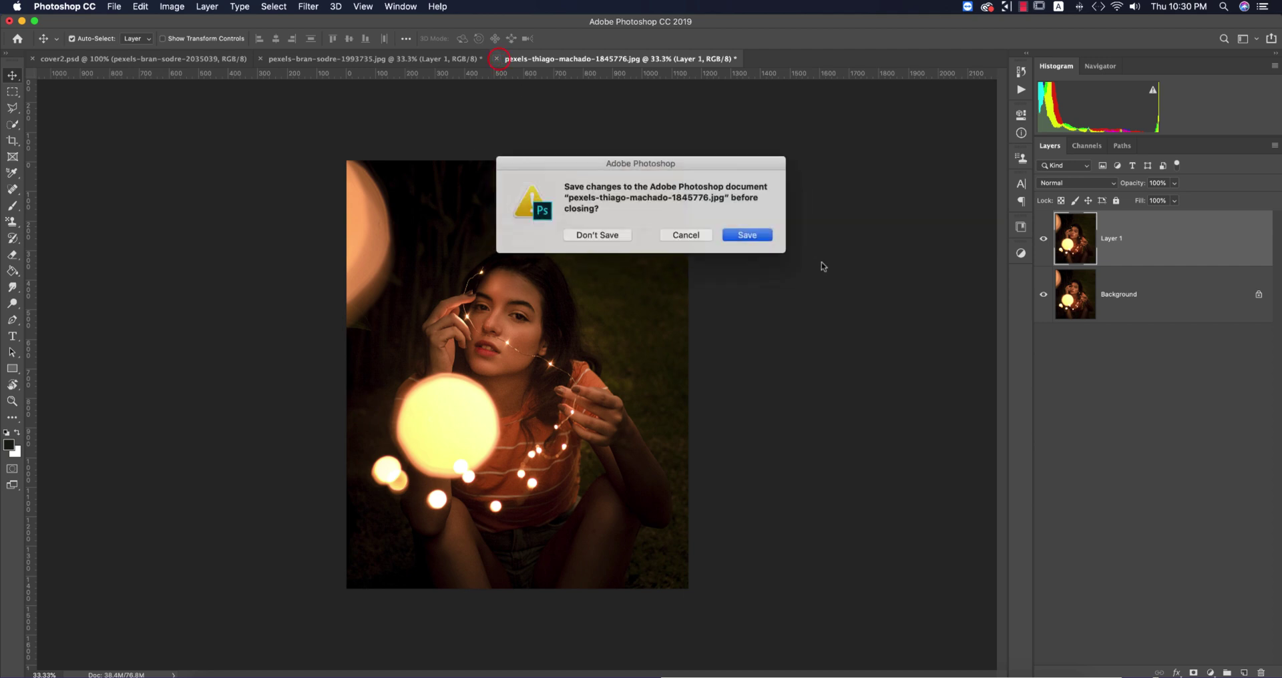
pyautogui.click(616, 237)
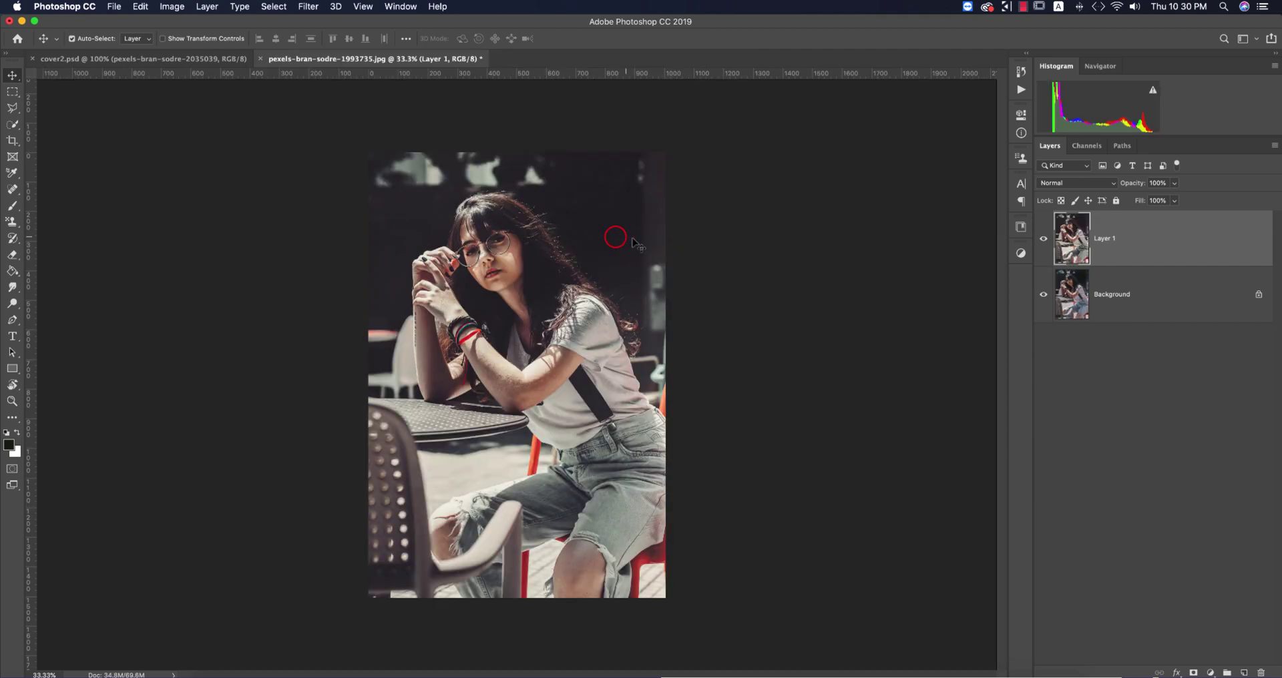
pyautogui.click(740, 272)
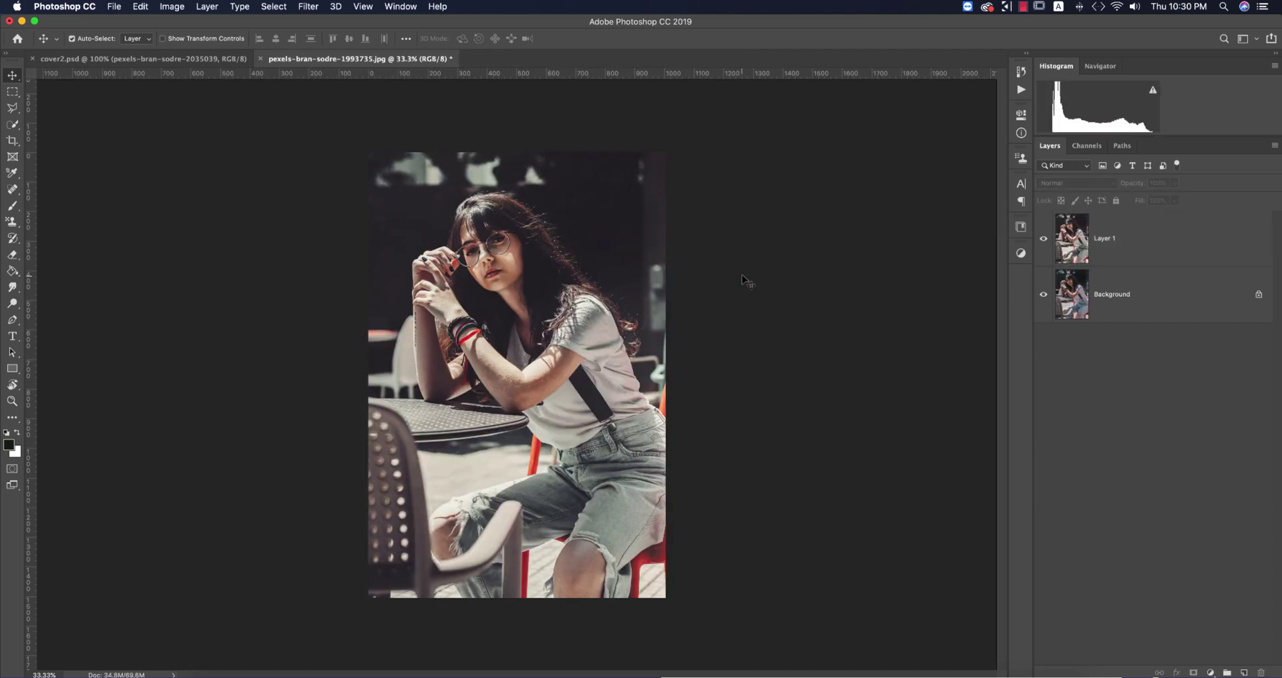